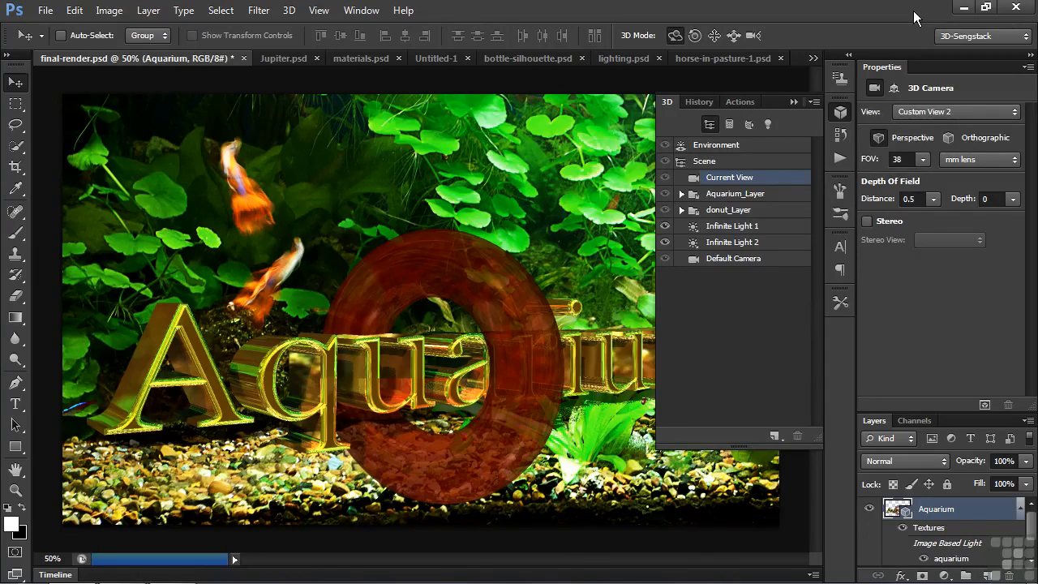
Step: Orbit the camera around the Aquarium text scene and look at the sphere and cylinder scene in materials.psd
{"action": "left_click_drag", "start_coordinate": [586, 215], "coordinate": [548, 275]}
{"action": "left_click_drag", "start_coordinate": [571, 238], "coordinate": [584, 220]}
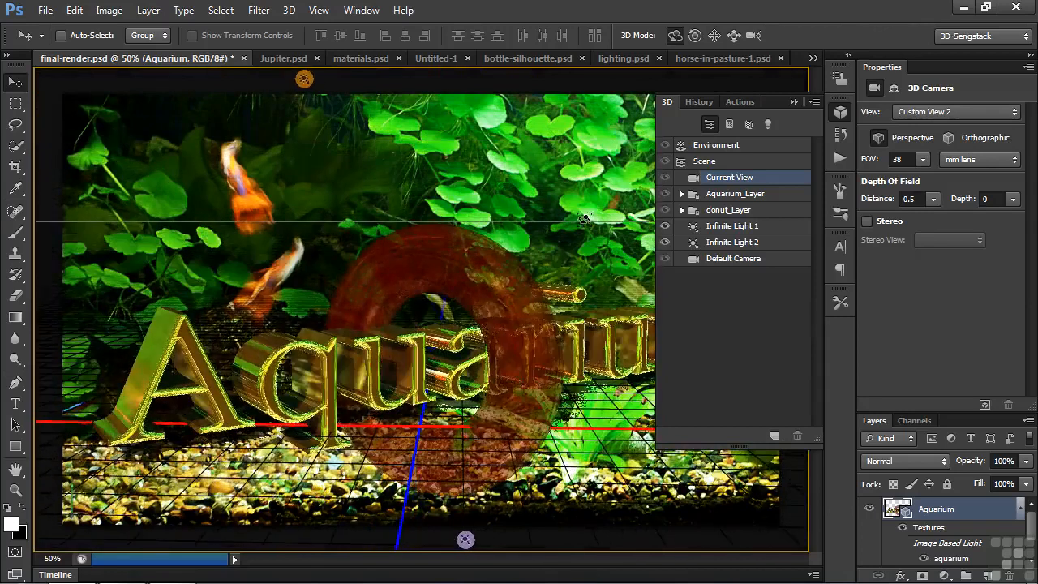
{"action": "left_click", "coordinate": [347, 58]}
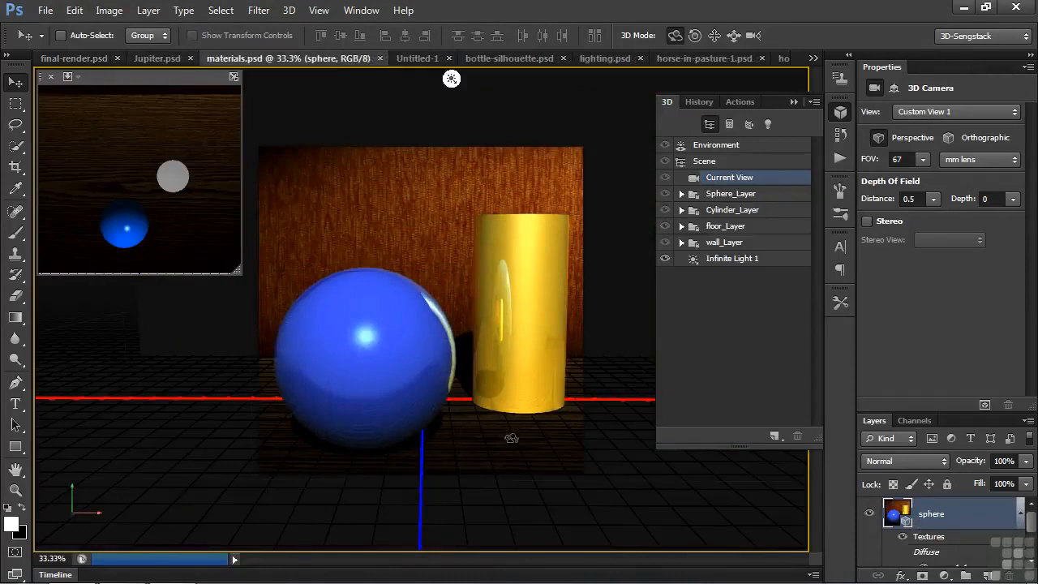
Step: Create a Wine Bottle preset mesh from the empty Layer 1 of the Untitled-1 document
{"action": "left_click", "coordinate": [421, 58]}
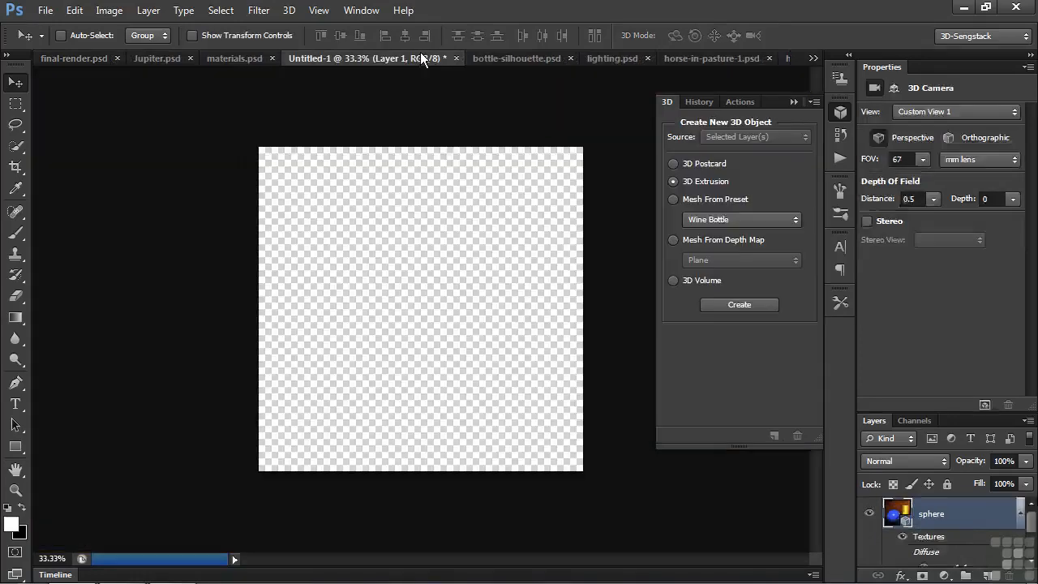
{"action": "left_click", "coordinate": [688, 199]}
{"action": "left_click", "coordinate": [738, 305]}
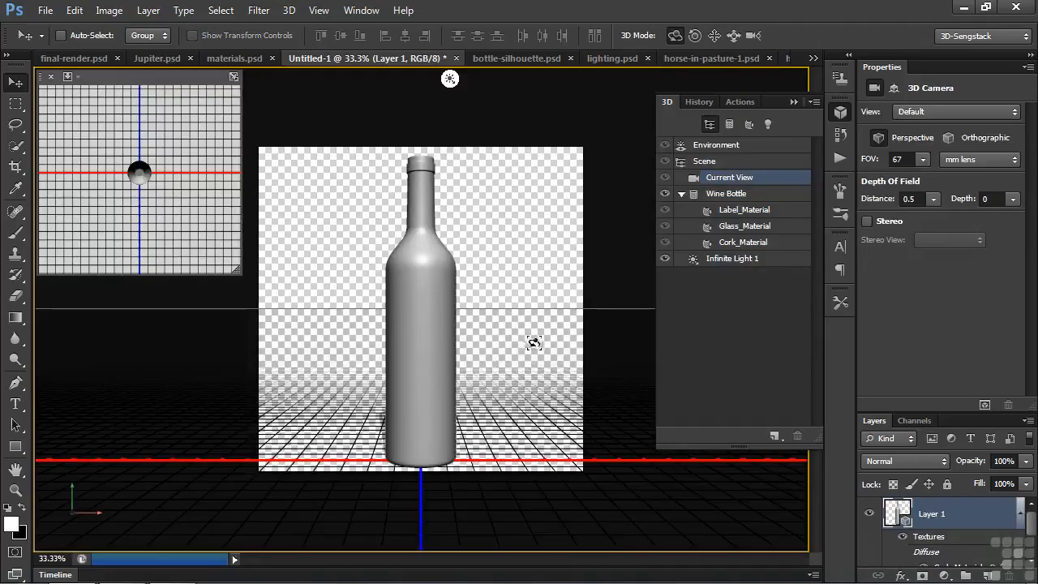
Step: Set the diffuse color of the wine bottle's label material to dark purple (570c8c)
{"action": "left_click", "coordinate": [431, 381]}
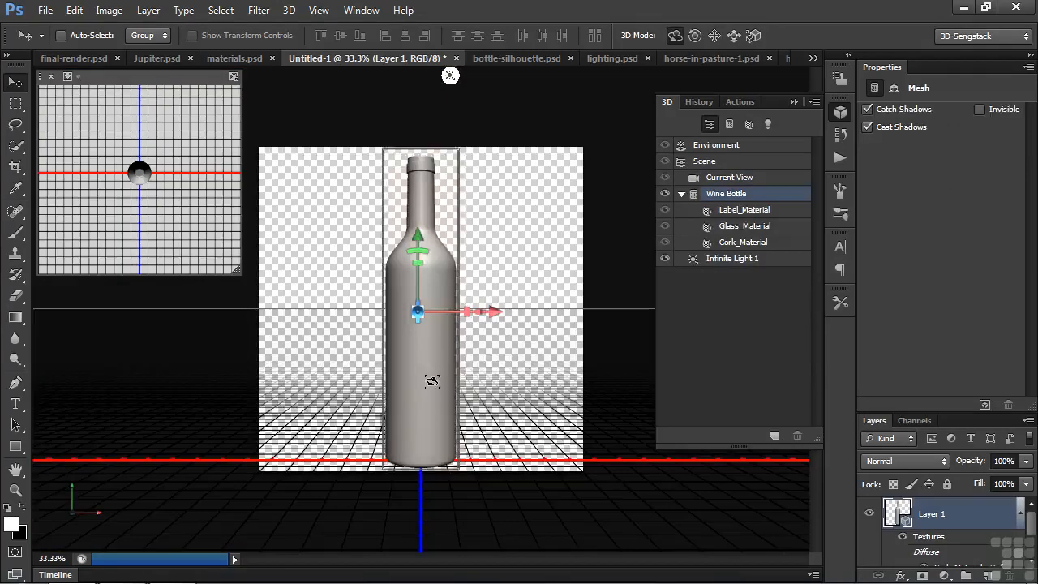
{"action": "left_click", "coordinate": [431, 381]}
{"action": "left_click", "coordinate": [923, 111]}
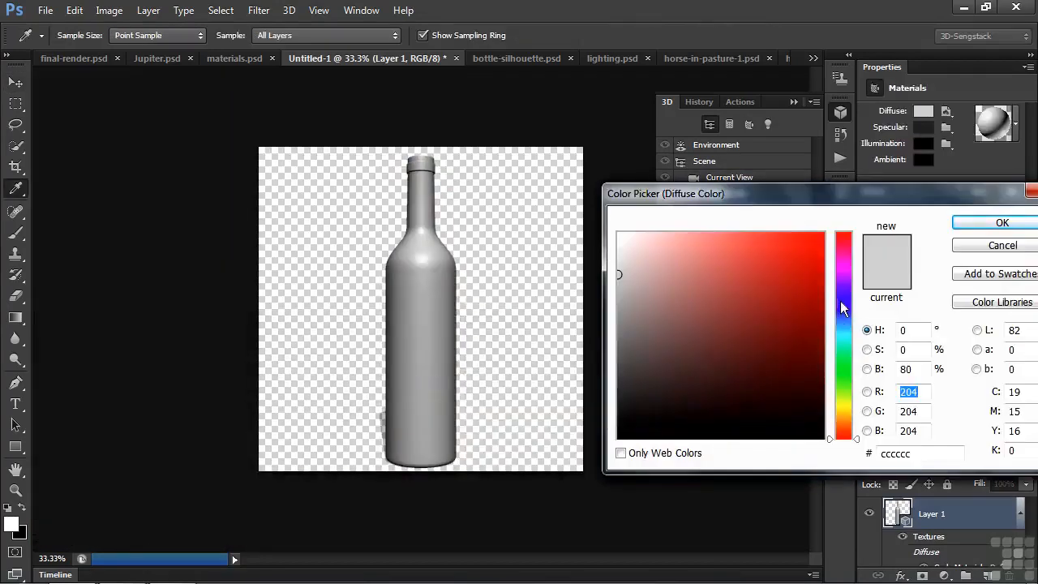
{"action": "left_click", "coordinate": [841, 282]}
{"action": "left_click", "coordinate": [806, 325]}
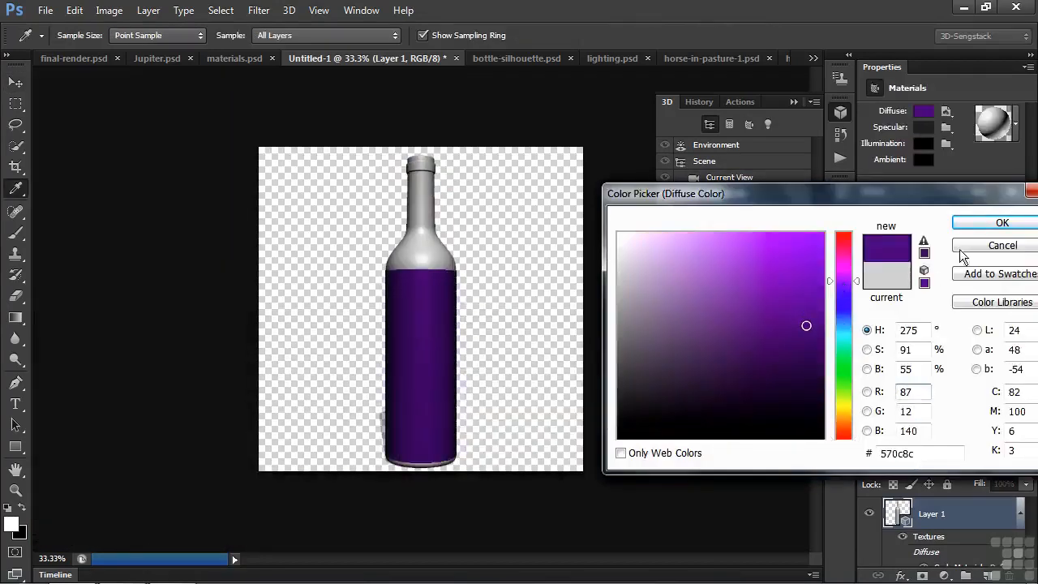
{"action": "left_click", "coordinate": [992, 227]}
Step: Set the diffuse color of the wine bottle's glass material to bright purple (9b13c8)
{"action": "left_click", "coordinate": [925, 113]}
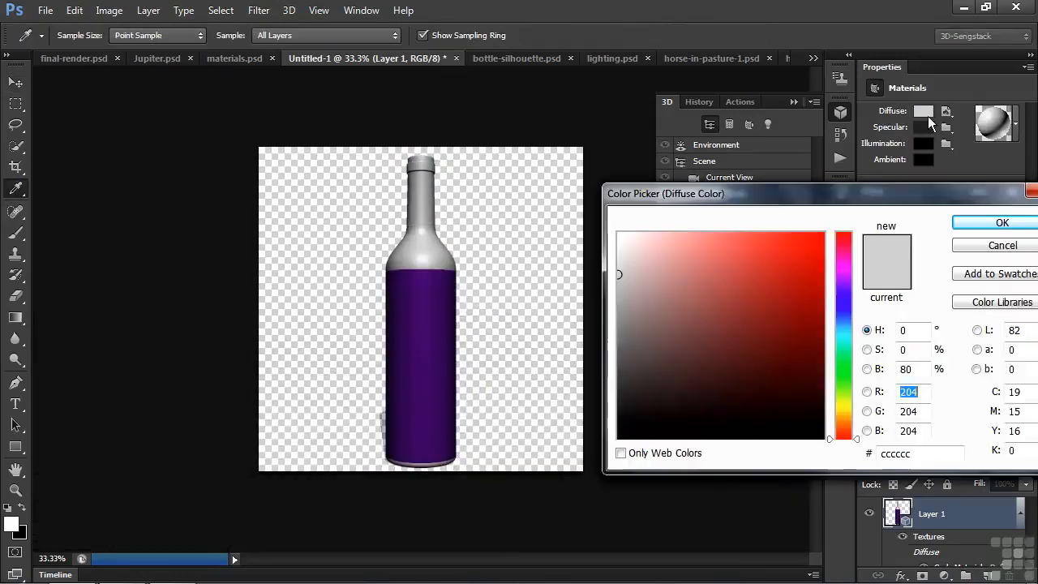
{"action": "left_click", "coordinate": [846, 276]}
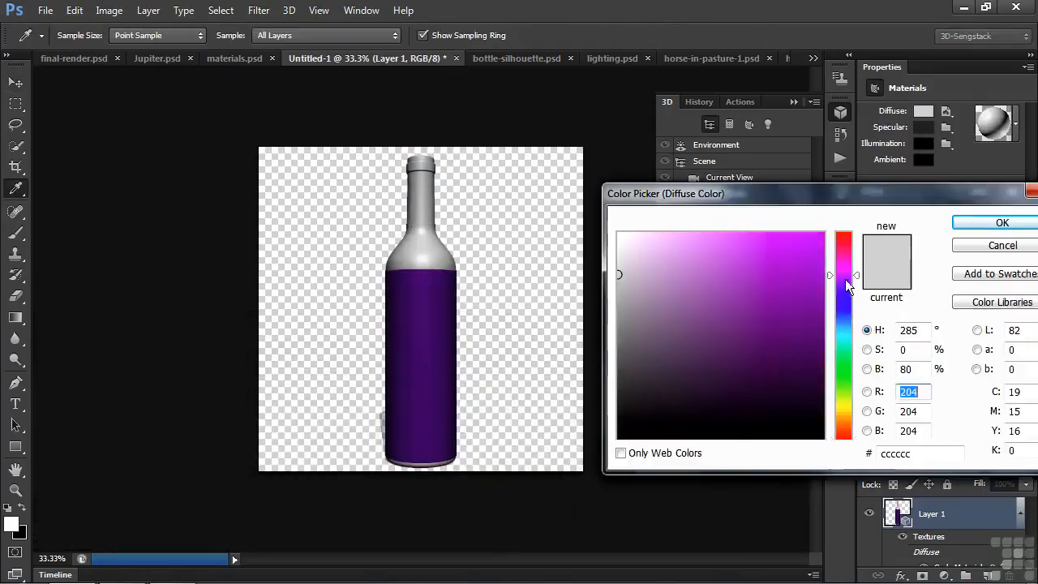
{"action": "left_click_drag", "start_coordinate": [802, 316], "coordinate": [804, 276]}
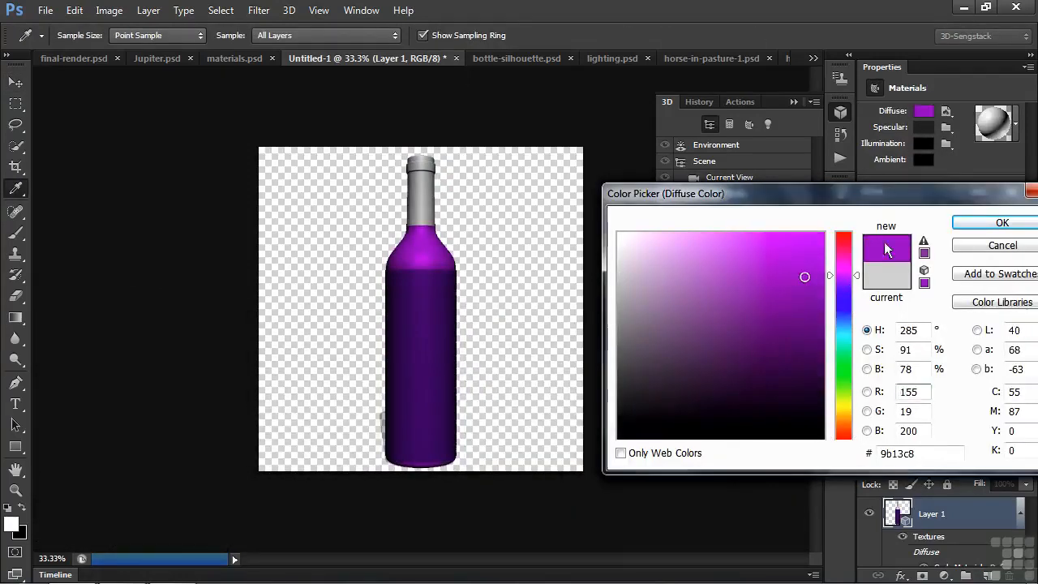
{"action": "left_click", "coordinate": [995, 221]}
Step: Set the diffuse color of the wine bottle's cork material to red (db0303)
{"action": "left_click", "coordinate": [738, 241]}
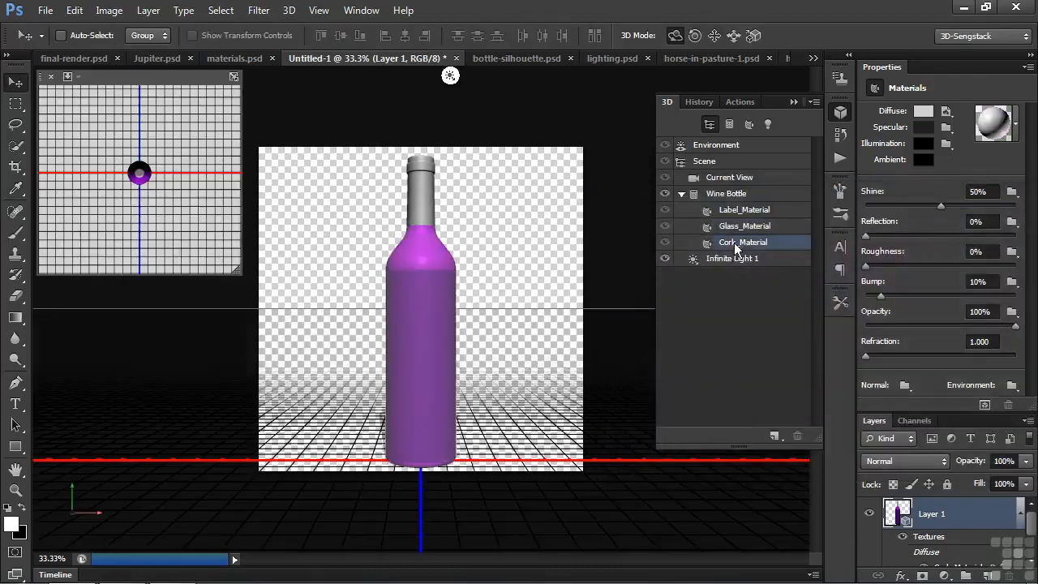
{"action": "left_click", "coordinate": [922, 111]}
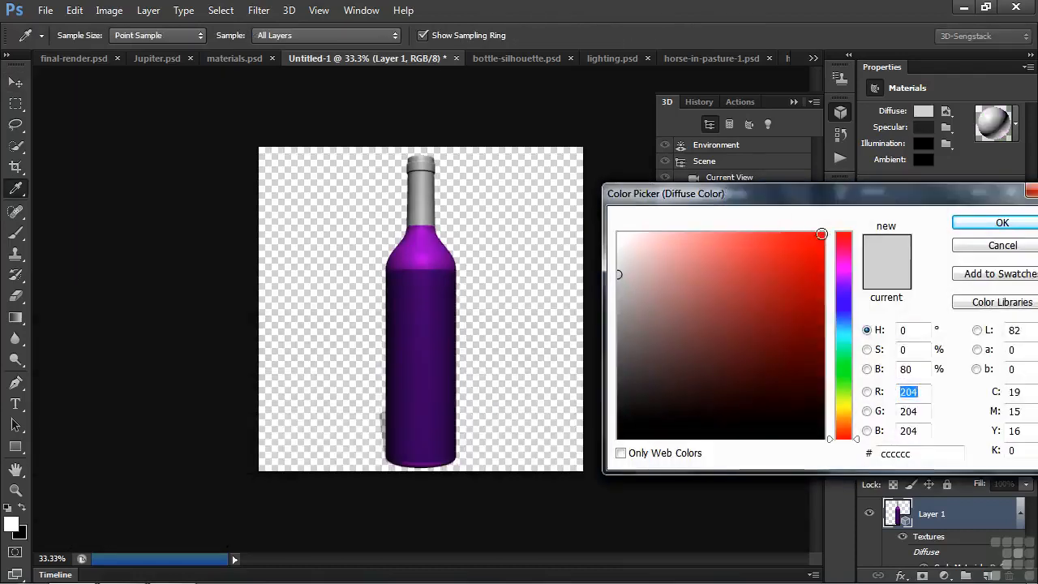
{"action": "left_click", "coordinate": [823, 246]}
{"action": "left_click", "coordinate": [964, 223]}
{"action": "key", "text": "v"}
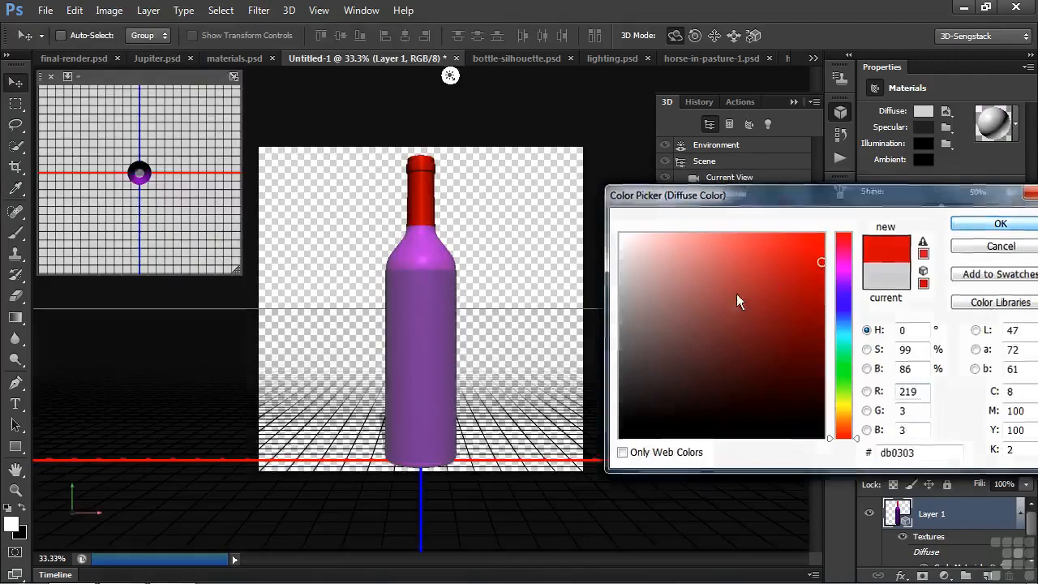
{"action": "left_click", "coordinate": [554, 340]}
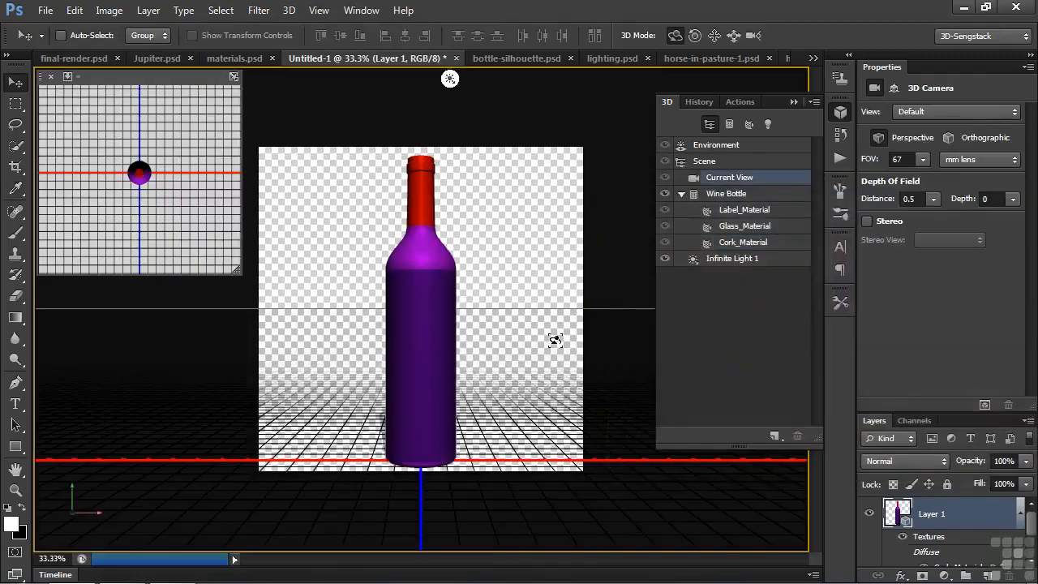
Step: Add a new layer with the bottle's Layer 1 hidden, and write the word "Text" on it across the canvas
{"action": "left_click", "coordinate": [986, 574]}
{"action": "left_click", "coordinate": [869, 544]}
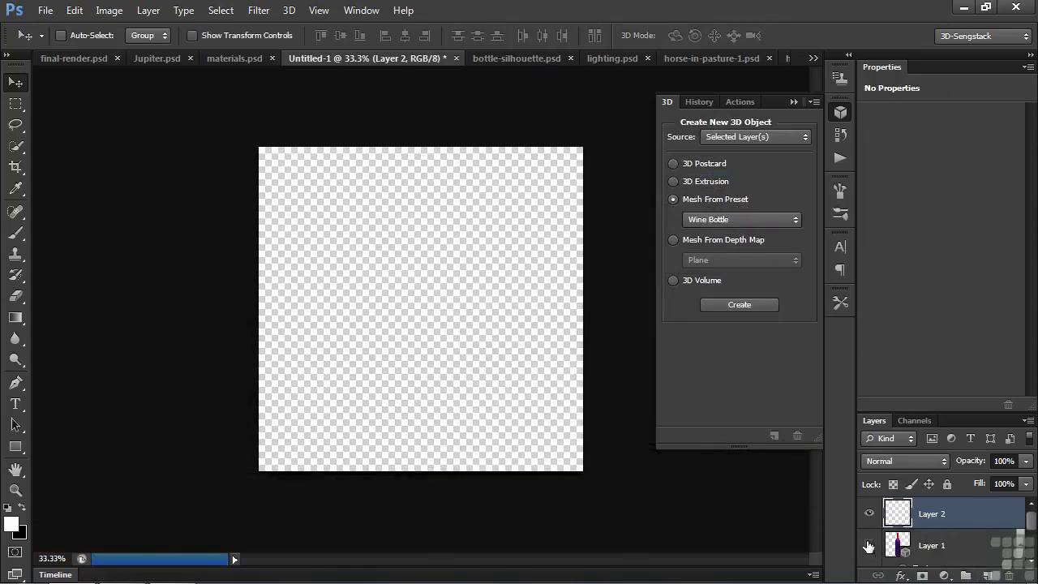
{"action": "left_click", "coordinate": [18, 407]}
{"action": "left_click", "coordinate": [305, 332]}
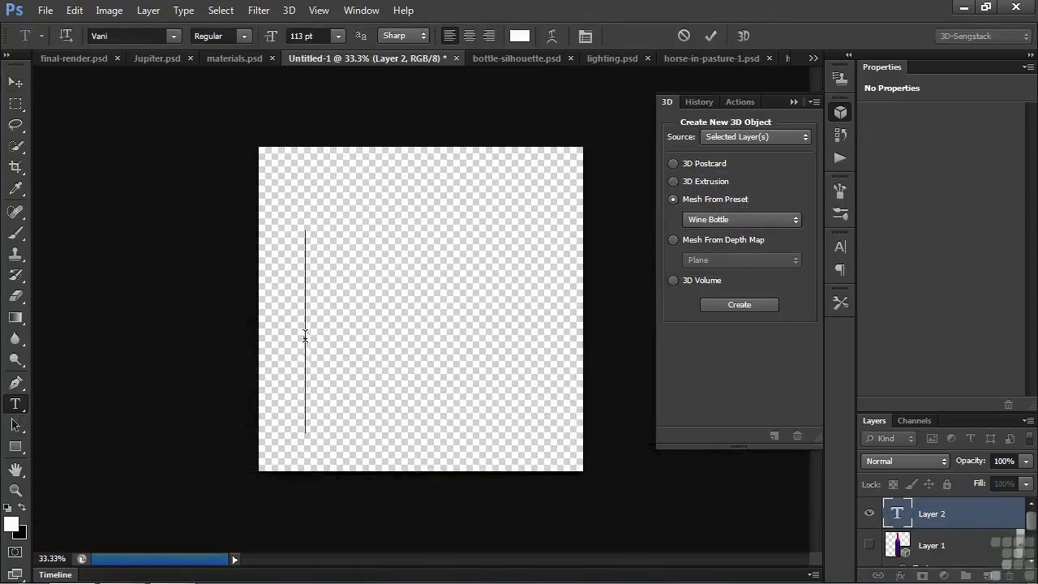
{"action": "type", "text": "Text"}
{"action": "key", "text": "ctrl+Return"}
{"action": "key", "text": "v"}
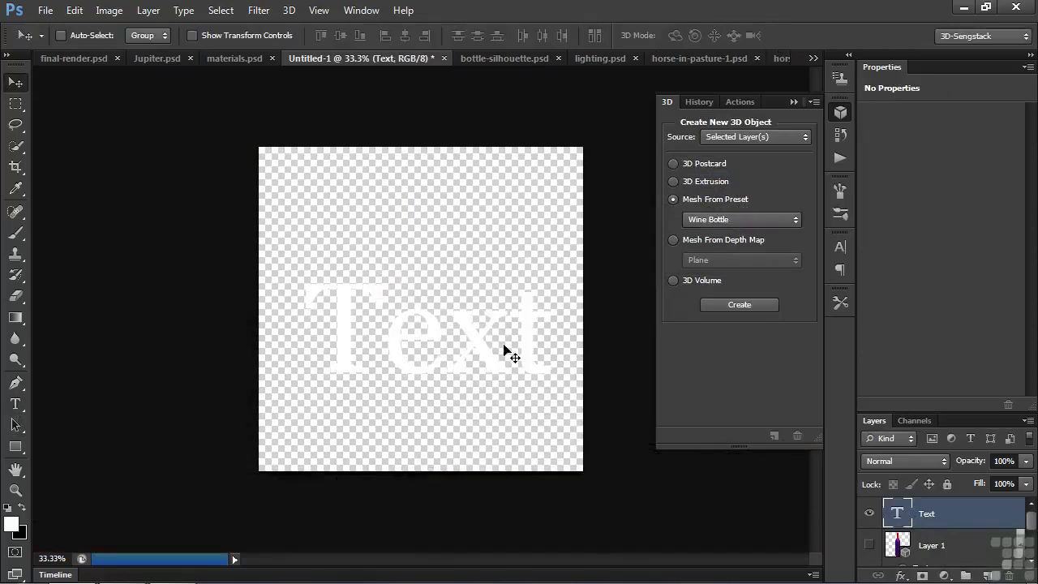
Step: Create a 3D extrusion from the Text layer and orbit the camera to look at it from slightly above
{"action": "left_click", "coordinate": [675, 181]}
{"action": "left_click", "coordinate": [729, 302]}
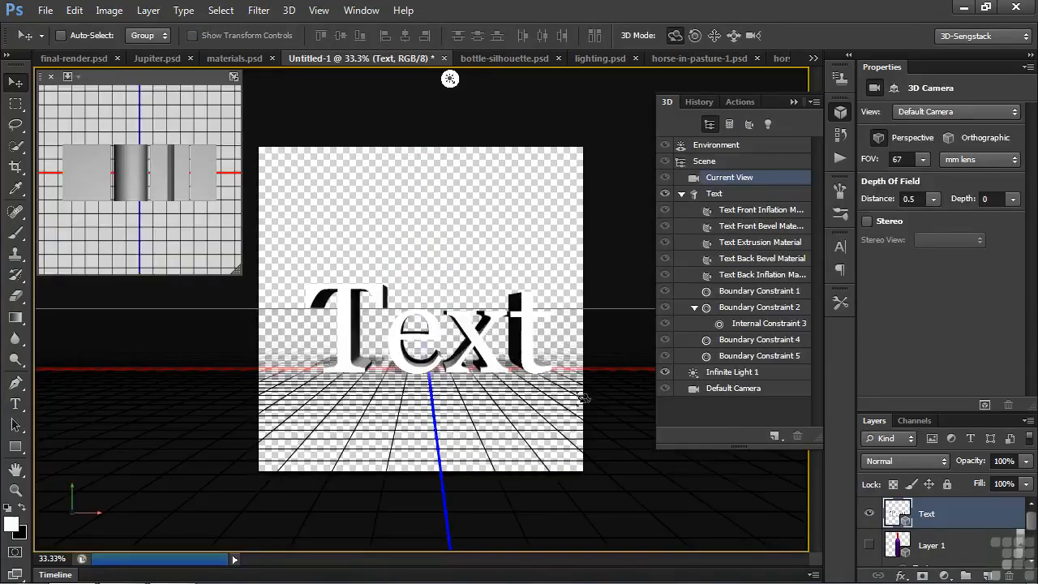
{"action": "left_click_drag", "start_coordinate": [456, 398], "coordinate": [455, 414]}
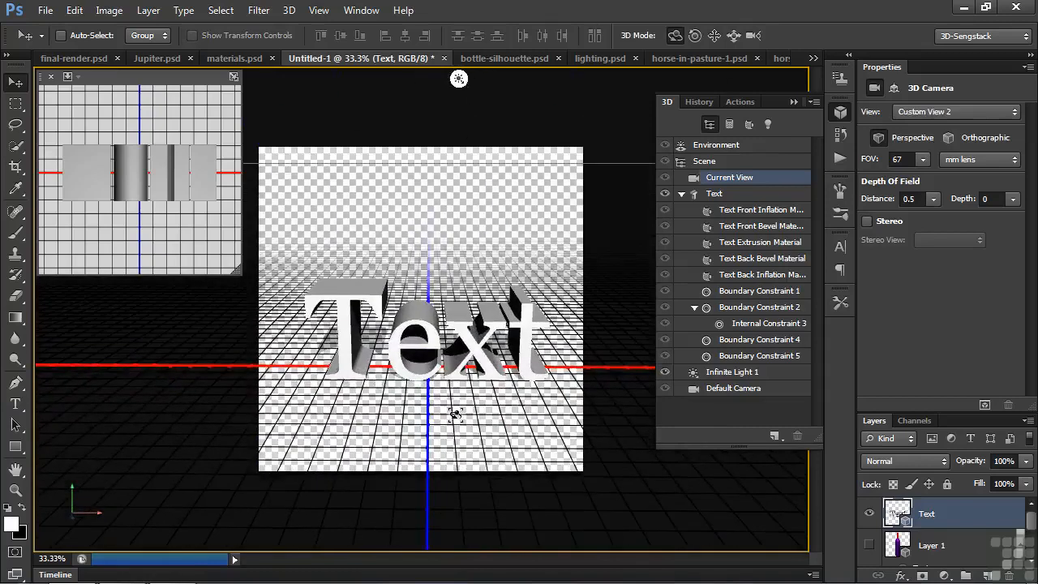
Step: Deform the extruded text with a horizontal bend of 18°, a taper of 83% and a twist of -10°
{"action": "left_click", "coordinate": [475, 392]}
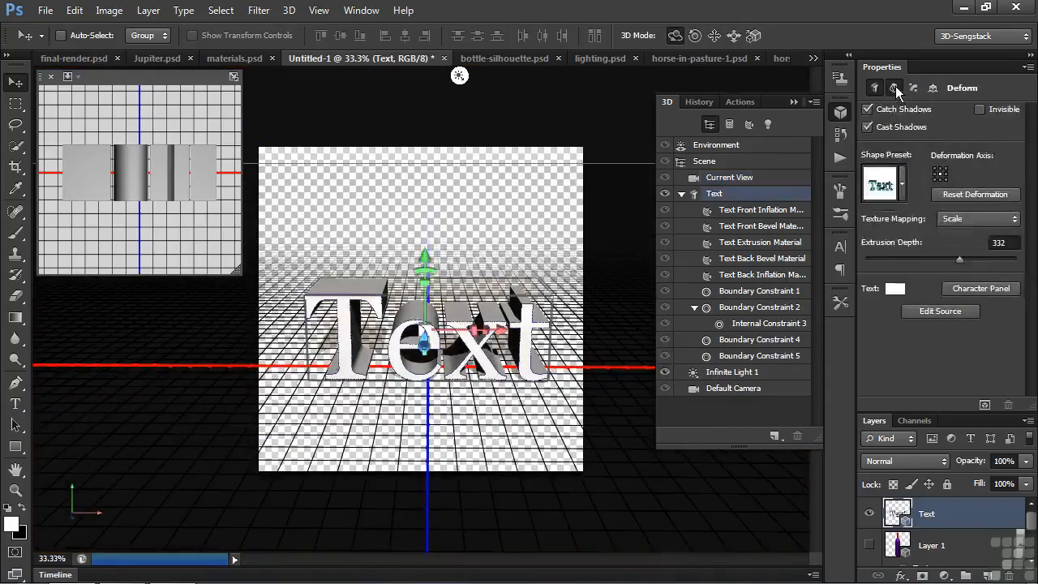
{"action": "left_click", "coordinate": [893, 88]}
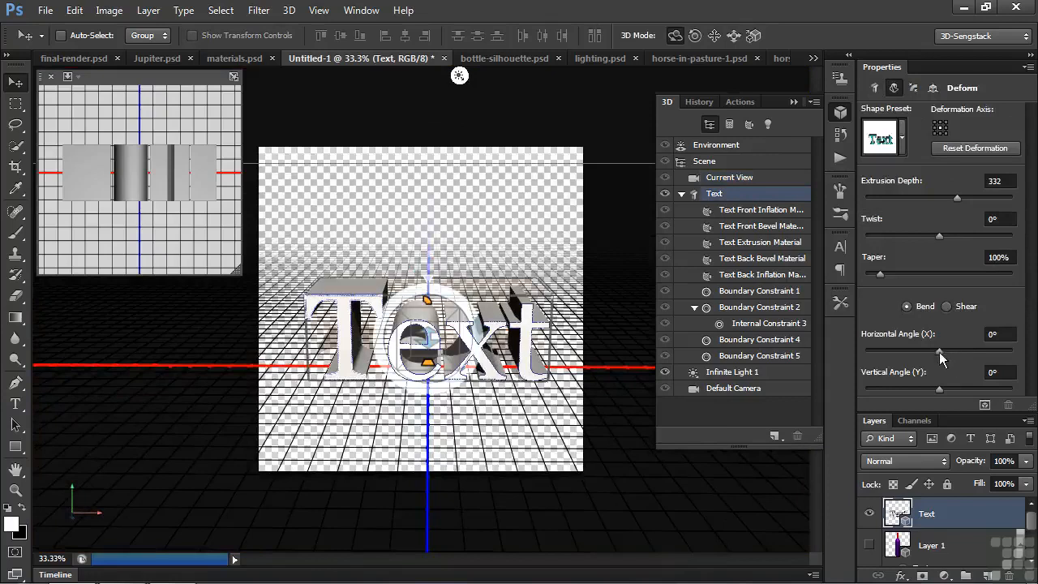
{"action": "left_click_drag", "start_coordinate": [940, 352], "coordinate": [942, 351]}
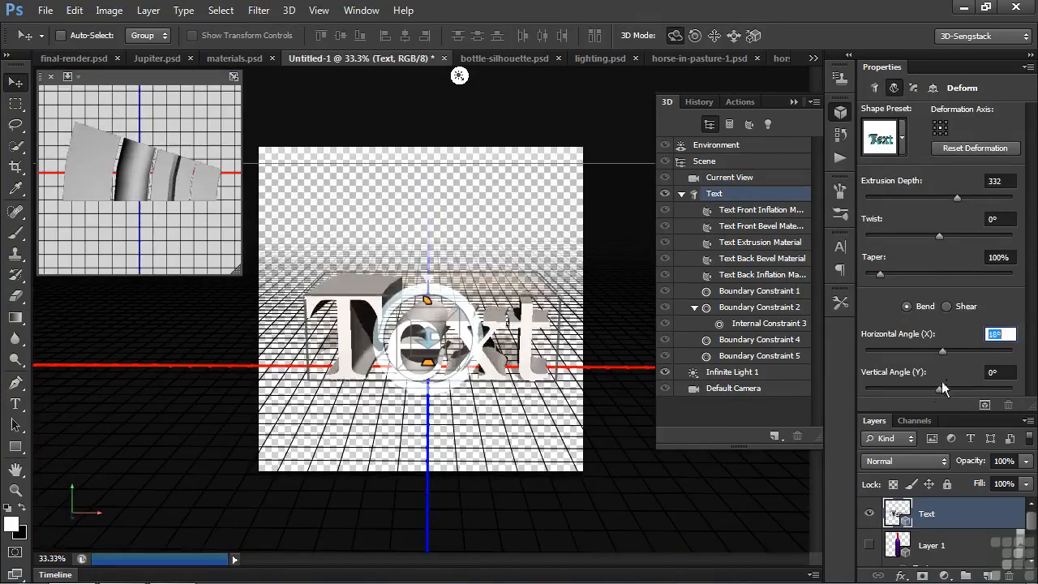
{"action": "left_click_drag", "start_coordinate": [883, 273], "coordinate": [877, 275]}
{"action": "left_click_drag", "start_coordinate": [941, 232], "coordinate": [939, 239]}
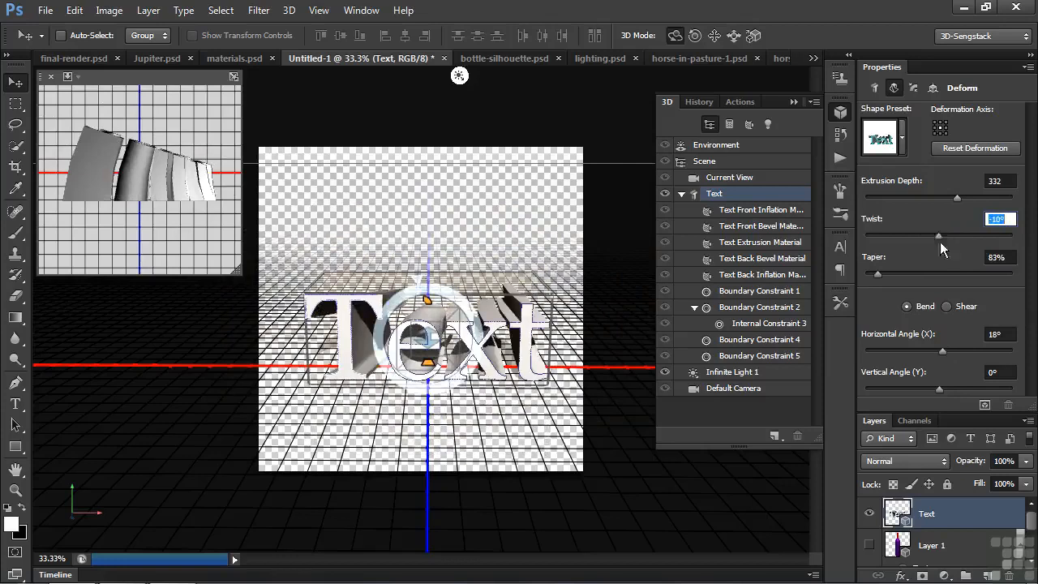
Step: Give the text's front cap a bevel 37% wide with a curved contour preset
{"action": "left_click", "coordinate": [914, 88]}
{"action": "left_click_drag", "start_coordinate": [899, 175], "coordinate": [951, 184]}
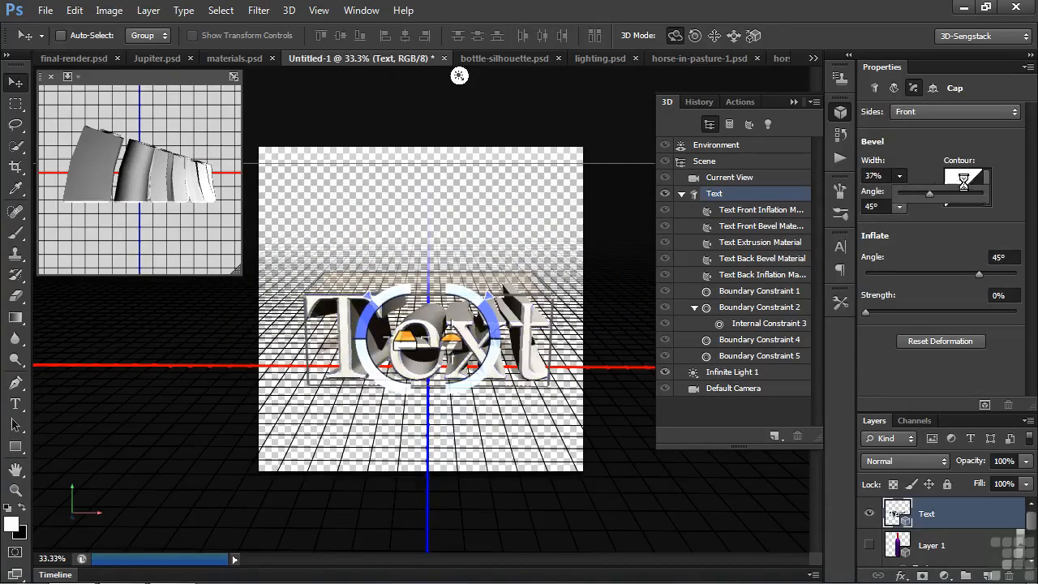
{"action": "left_click", "coordinate": [985, 179]}
{"action": "left_click", "coordinate": [932, 242]}
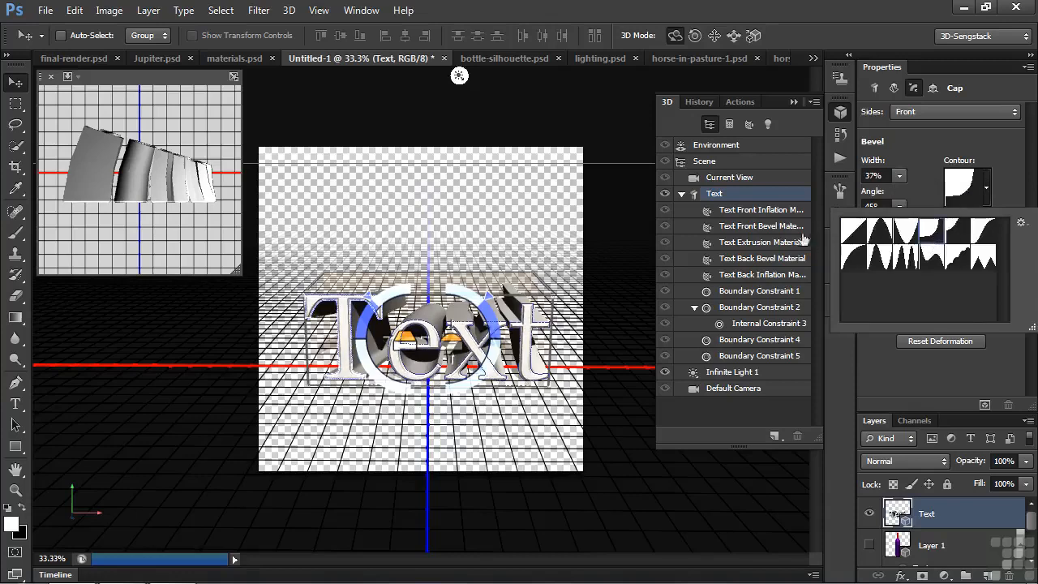
Step: Apply the shiny gold material preset to the text's front inflation and the orange metallic preset to its front bevel
{"action": "left_click", "coordinate": [755, 210]}
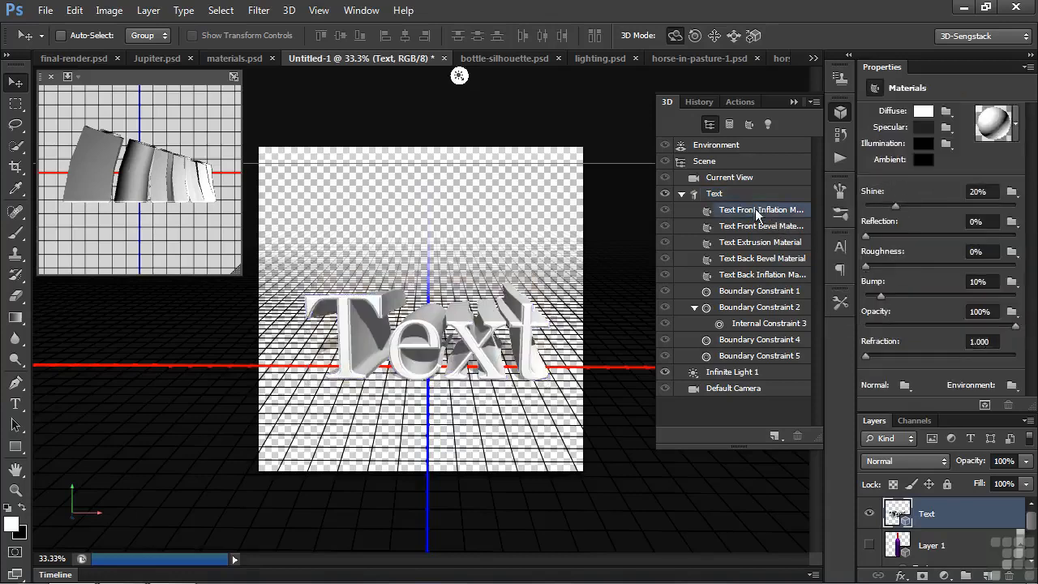
{"action": "left_click", "coordinate": [1016, 127]}
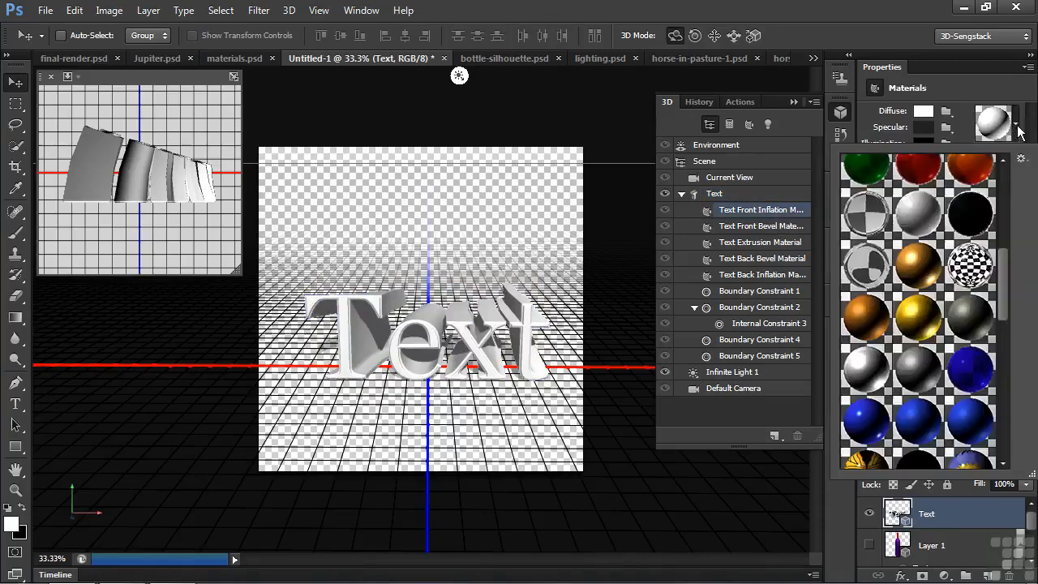
{"action": "left_click", "coordinate": [920, 316]}
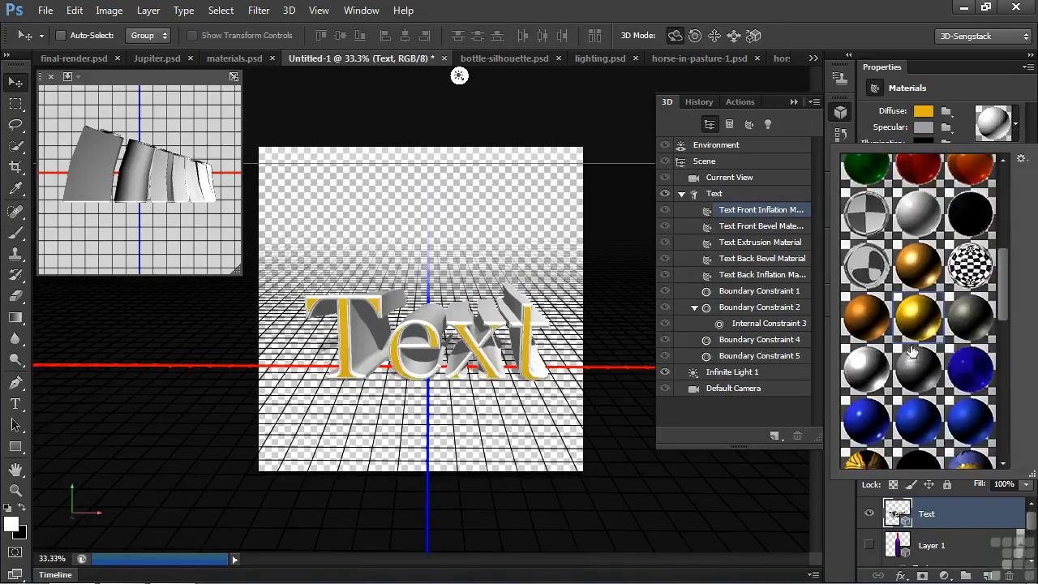
{"action": "left_click", "coordinate": [740, 227]}
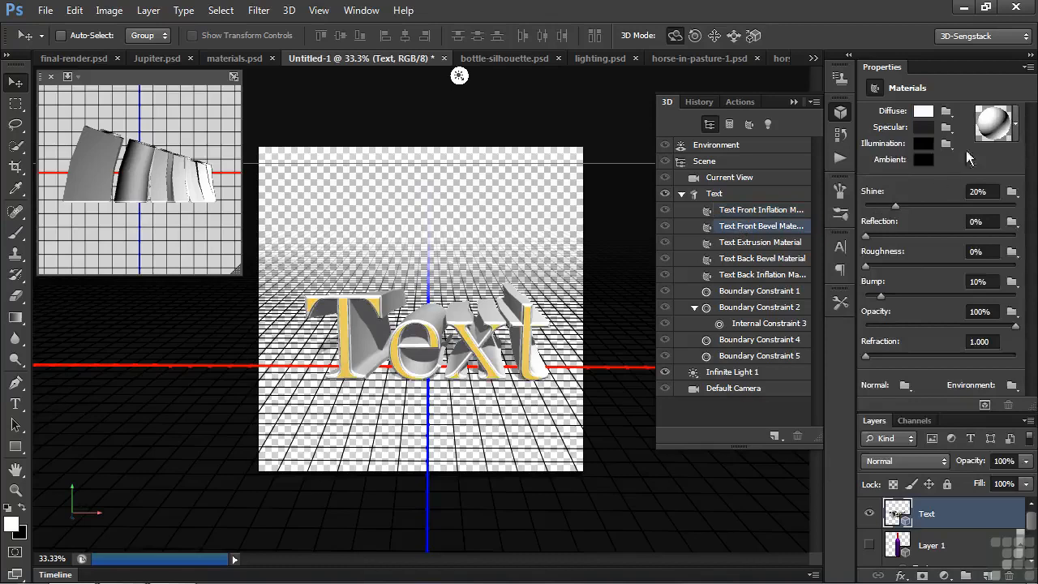
{"action": "left_click", "coordinate": [1015, 127]}
{"action": "left_click", "coordinate": [866, 314]}
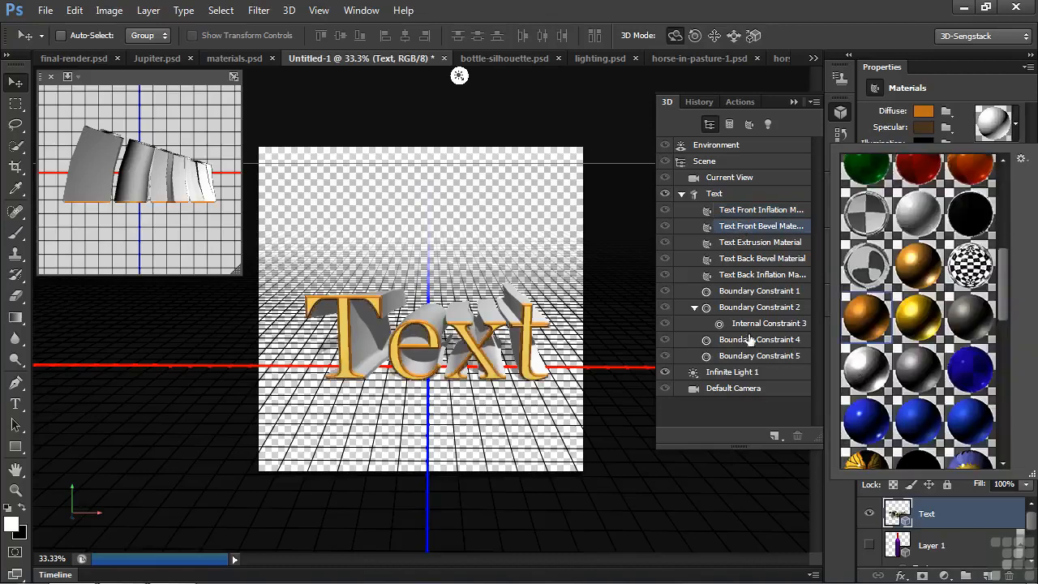
Step: Apply a glossy blue material preset to the text's extrusion sides
{"action": "left_click", "coordinate": [759, 242]}
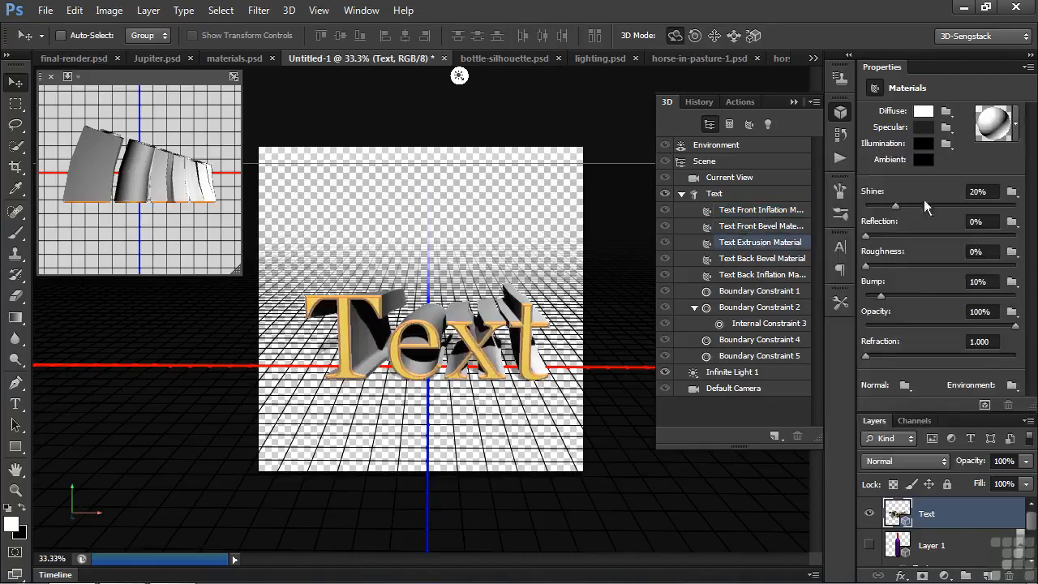
{"action": "left_click", "coordinate": [1016, 128]}
{"action": "left_click", "coordinate": [917, 423]}
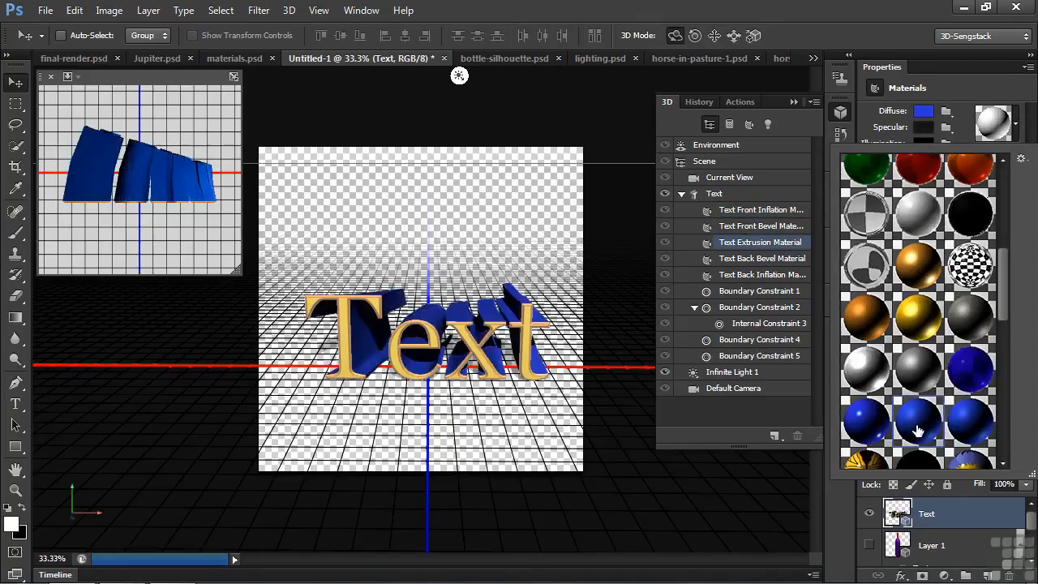
{"action": "left_click", "coordinate": [414, 356]}
{"action": "mouse_move", "coordinate": [433, 386]}
{"action": "left_mouse_down"}
{"action": "mouse_move", "coordinate": [458, 389]}
{"action": "mouse_move", "coordinate": [444, 360]}
{"action": "mouse_move", "coordinate": [427, 374]}
{"action": "mouse_move", "coordinate": [434, 386]}
{"action": "left_mouse_up"}
Step: Create a 3D extrusion from the bottle silhouette layer in bottle-silhouette.psd and select its mesh
{"action": "left_click", "coordinate": [498, 59]}
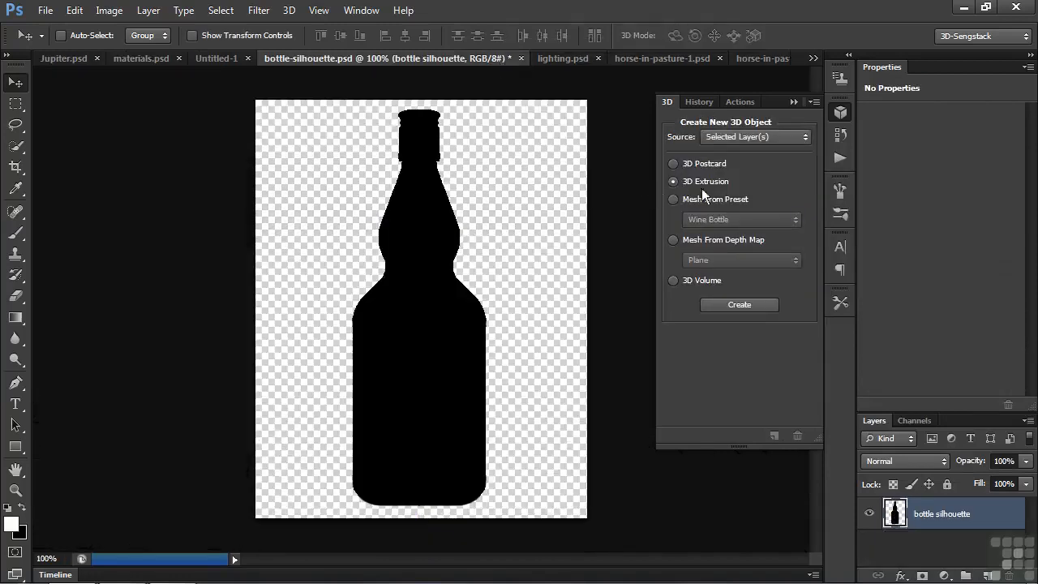
{"action": "left_click", "coordinate": [739, 306]}
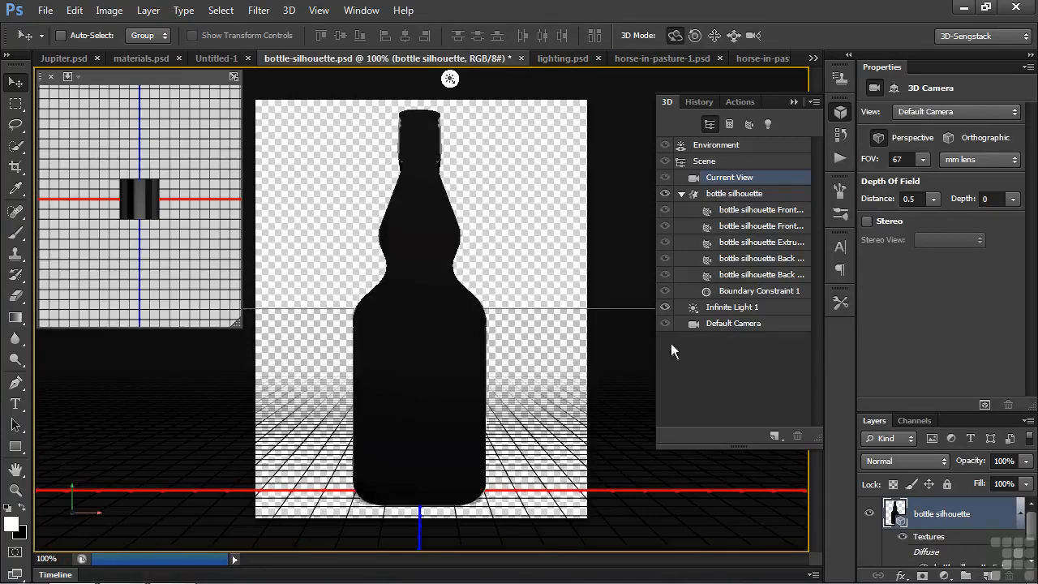
{"action": "left_click", "coordinate": [749, 194]}
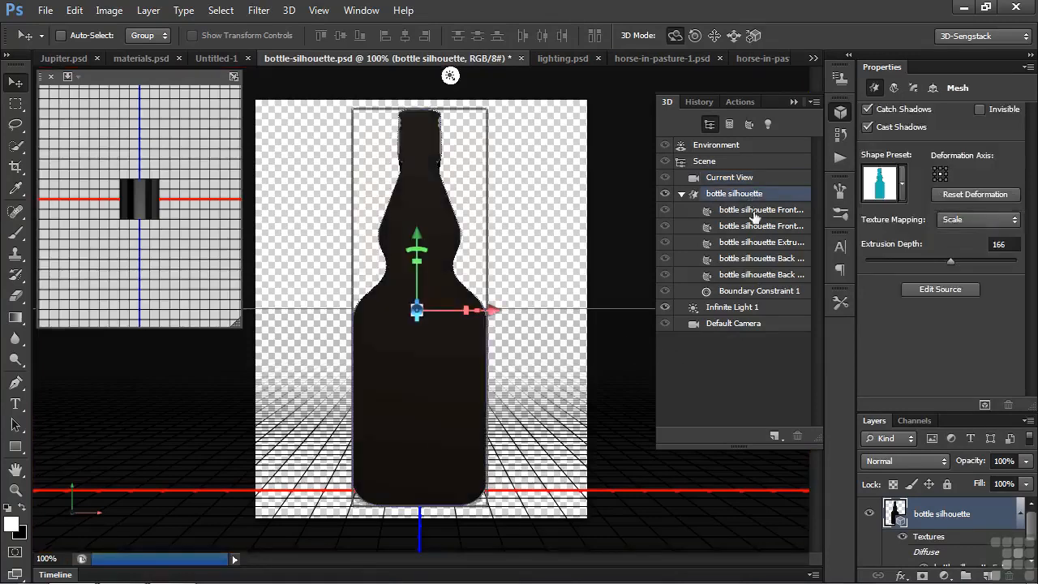
Step: Bend the bottle silhouette extrusion to a horizontal angle of 360° to form a full round bottle
{"action": "left_click", "coordinate": [895, 89]}
{"action": "left_click_drag", "start_coordinate": [934, 350], "coordinate": [1011, 351]}
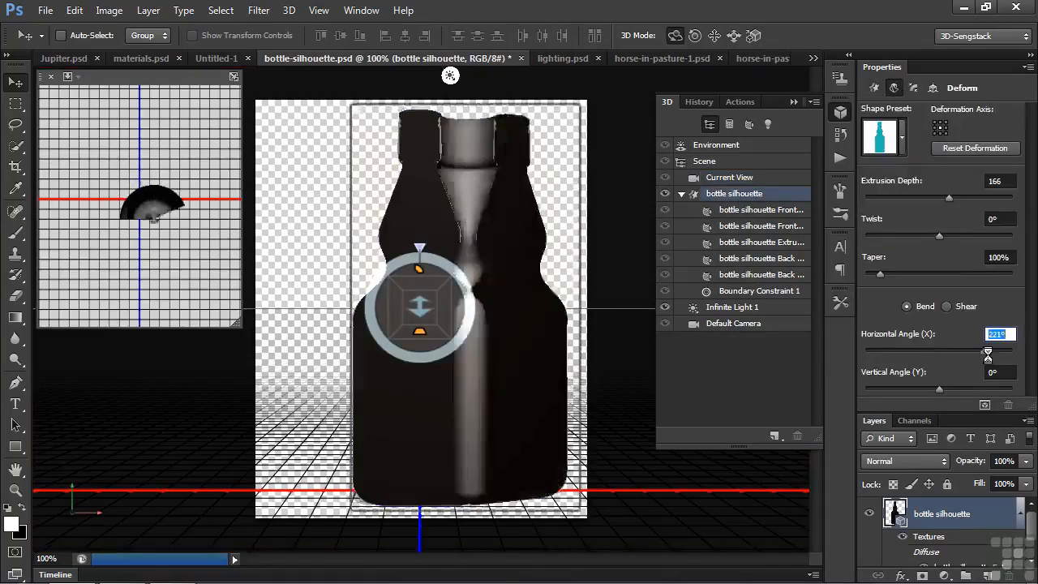
{"action": "left_click_drag", "start_coordinate": [563, 181], "coordinate": [557, 216]}
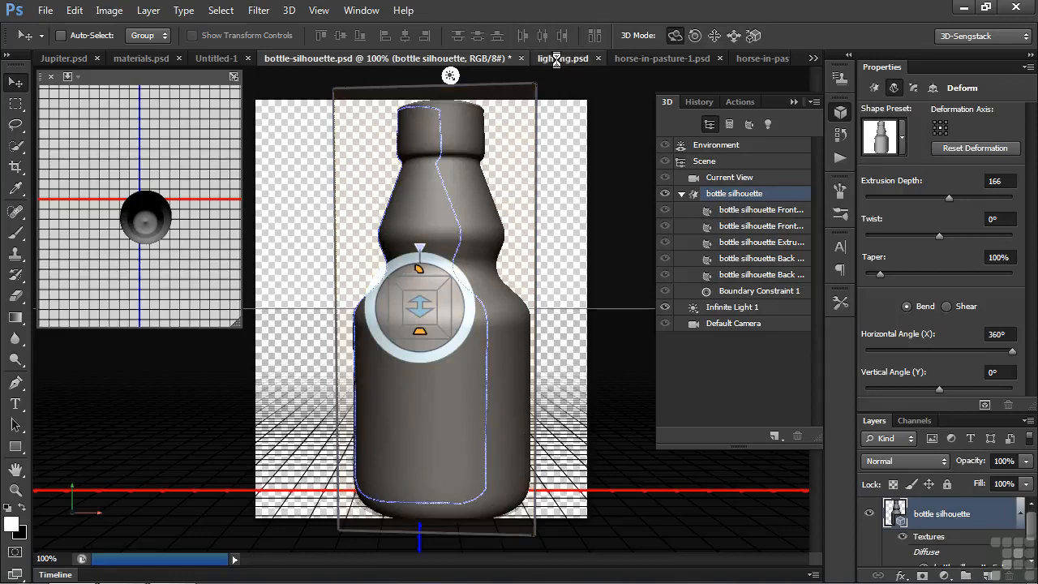
Step: In lighting.psd, replace the Pasture scene's lighting with a light preset made of two coloured infinite lights
{"action": "left_click", "coordinate": [556, 60]}
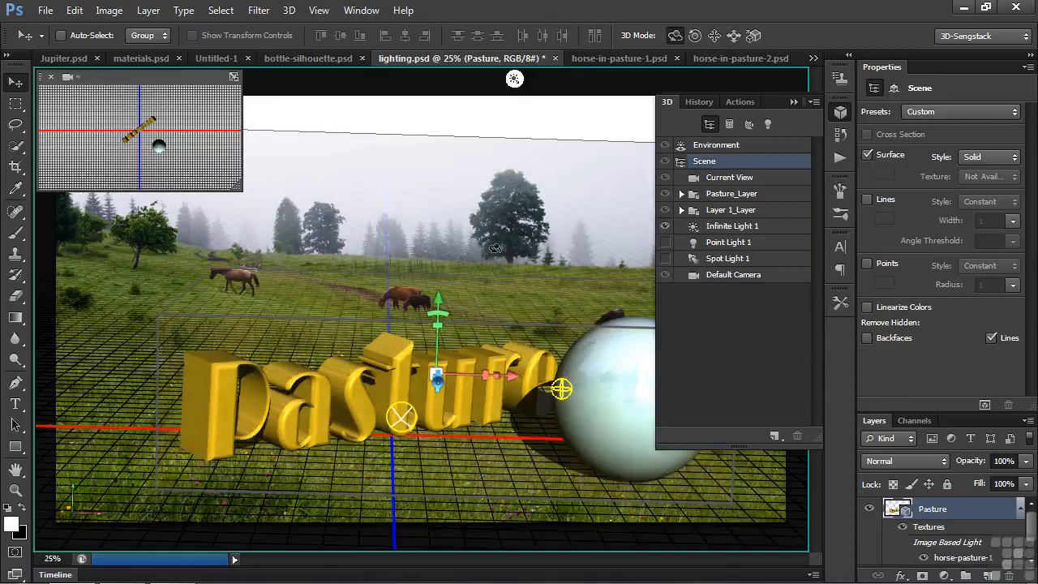
{"action": "mouse_move", "coordinate": [493, 249]}
{"action": "left_mouse_down"}
{"action": "mouse_move", "coordinate": [492, 277]}
{"action": "mouse_move", "coordinate": [495, 257]}
{"action": "left_mouse_up"}
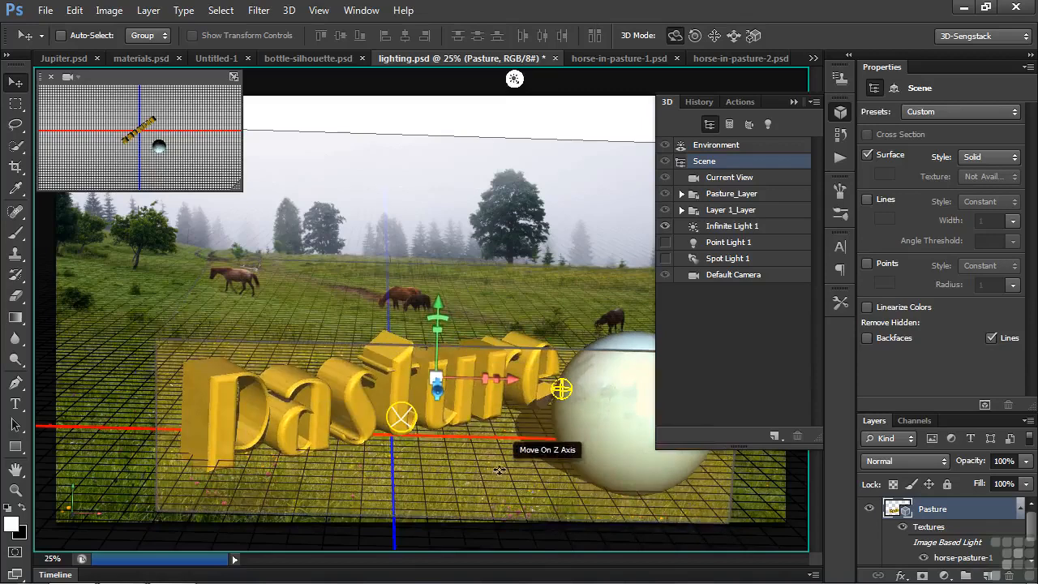
{"action": "left_click", "coordinate": [751, 226]}
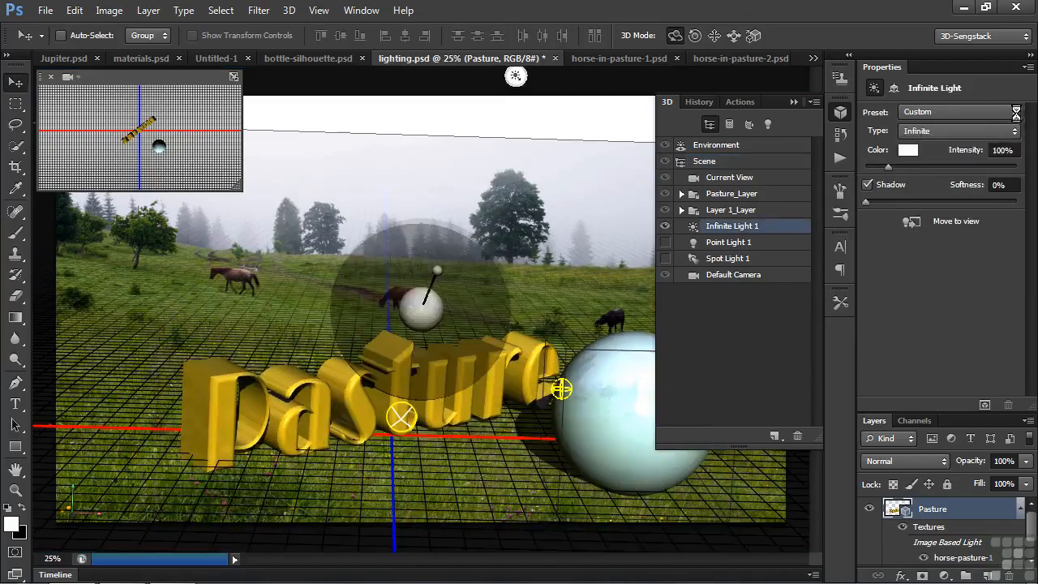
{"action": "left_click", "coordinate": [1014, 113]}
{"action": "left_click", "coordinate": [910, 168]}
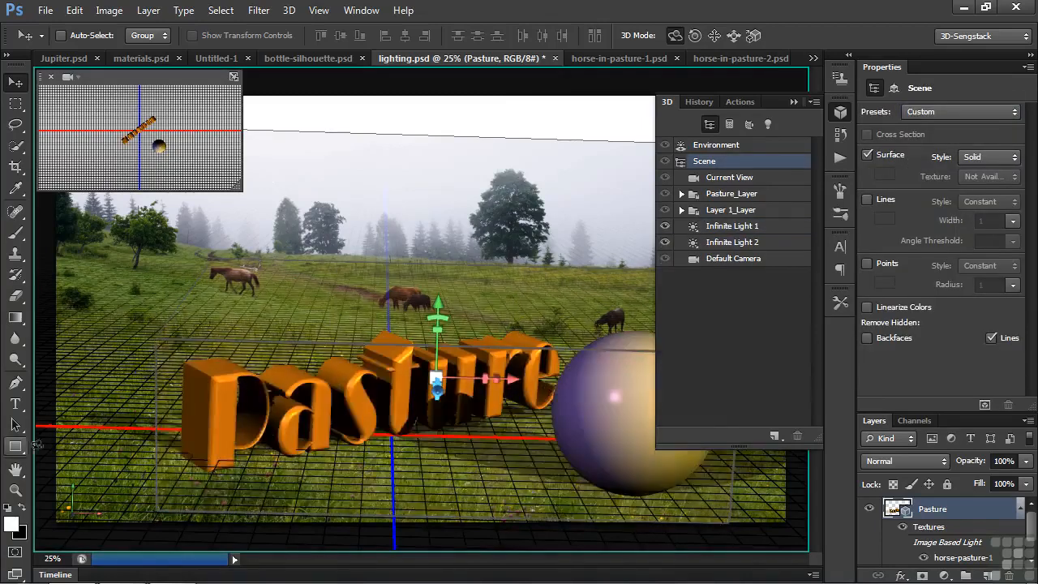
Step: Inspect the 3D horse meshes placed in the photos of horse-in-pasture-1.psd and horse-in-pasture-2.psd
{"action": "left_click", "coordinate": [614, 60]}
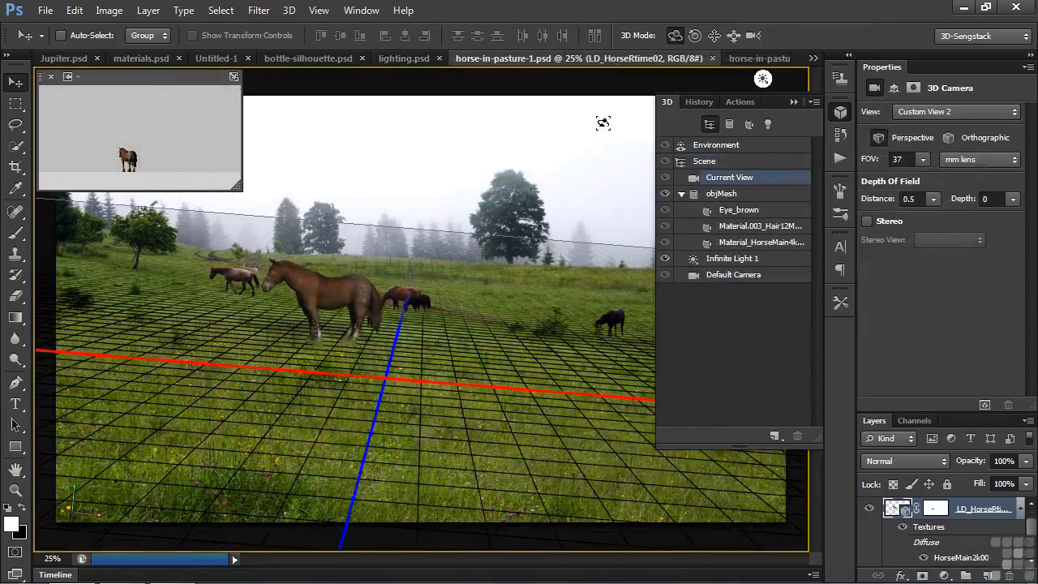
{"action": "left_click", "coordinate": [338, 290]}
{"action": "left_click_drag", "start_coordinate": [367, 221], "coordinate": [378, 242]}
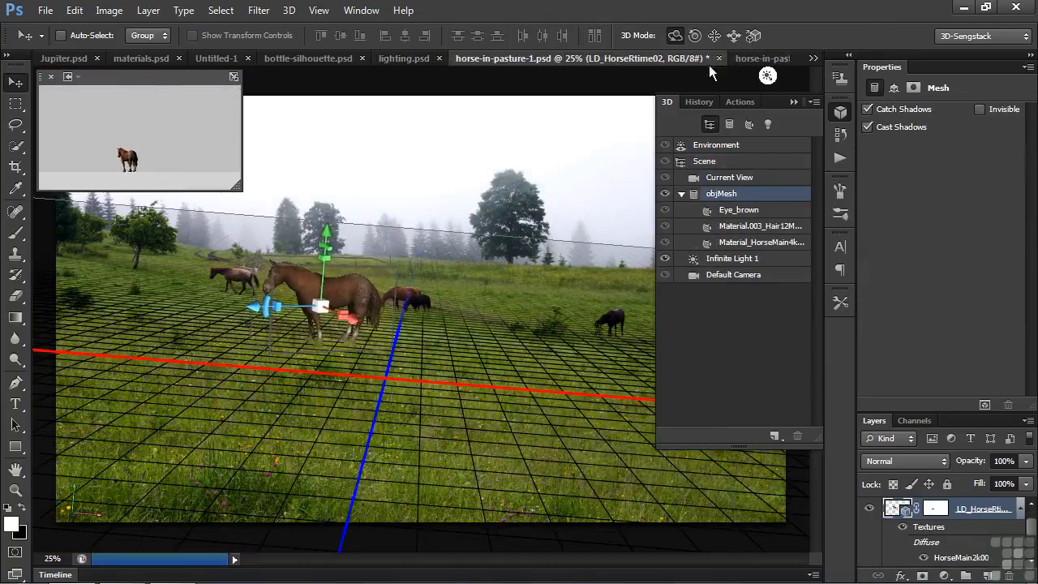
{"action": "left_click", "coordinate": [761, 60]}
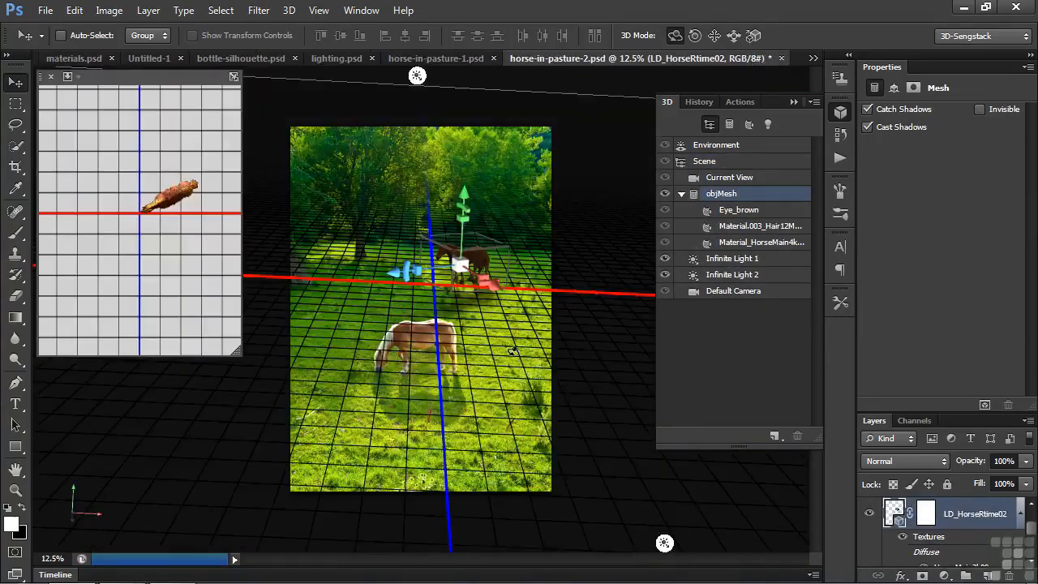
{"action": "left_click", "coordinate": [594, 393]}
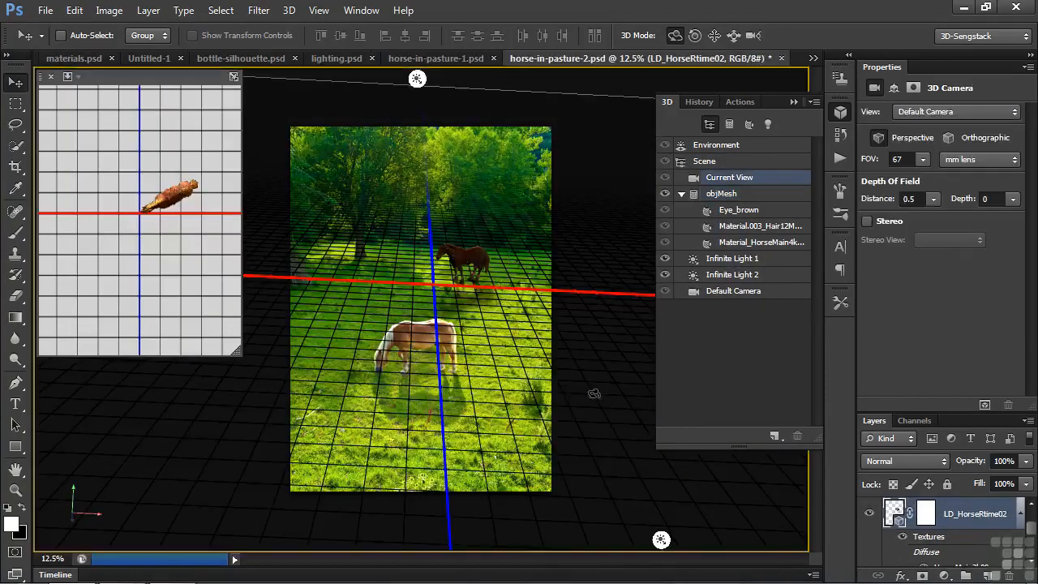
Step: View placing-cross-section.psd, and orbit the camera around the split globe in placing-opacity.psd to examine its interior
{"action": "left_click", "coordinate": [15, 103]}
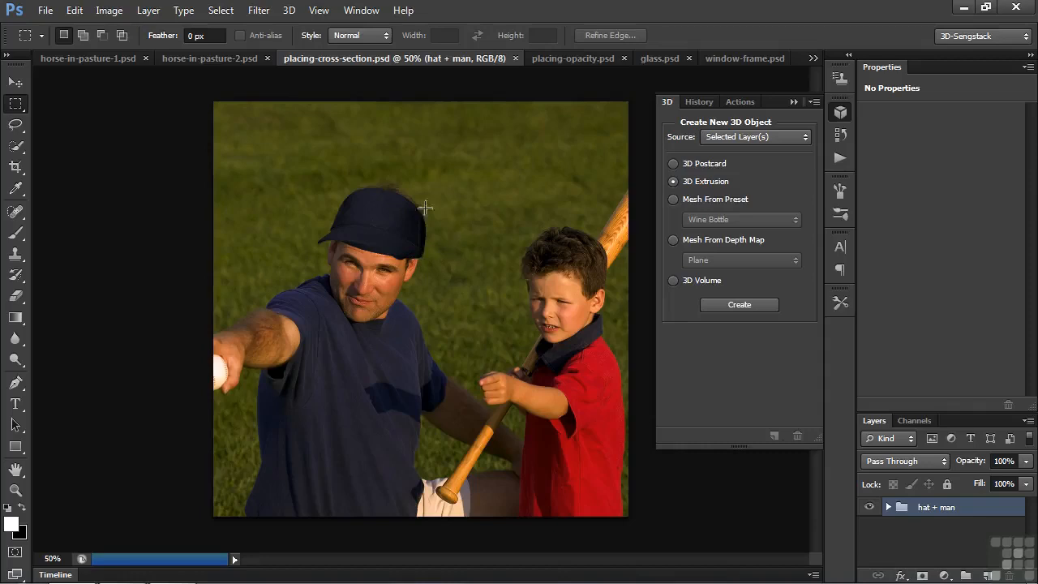
{"action": "left_click", "coordinate": [554, 57]}
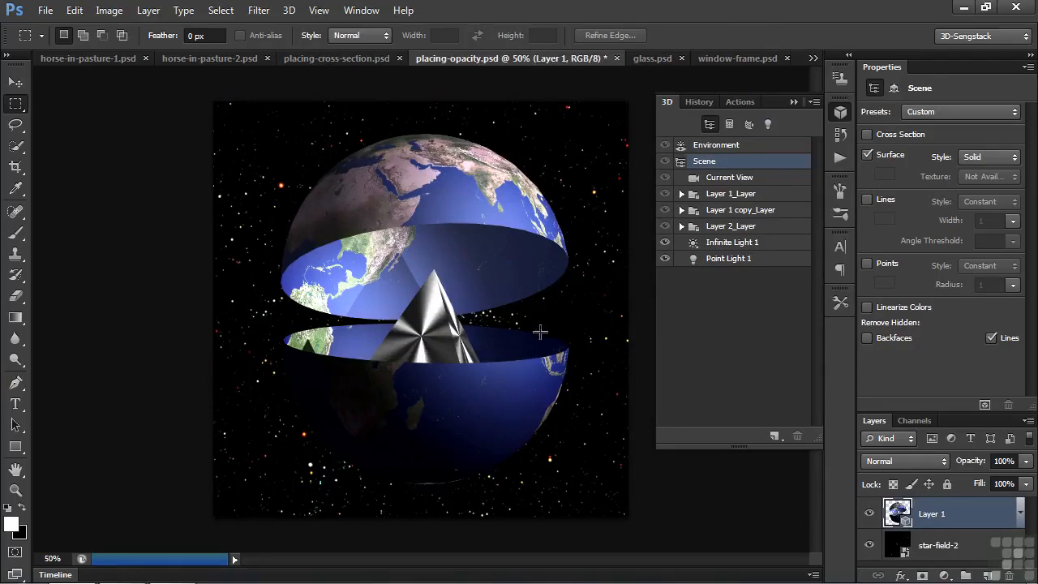
{"action": "left_click", "coordinate": [718, 178]}
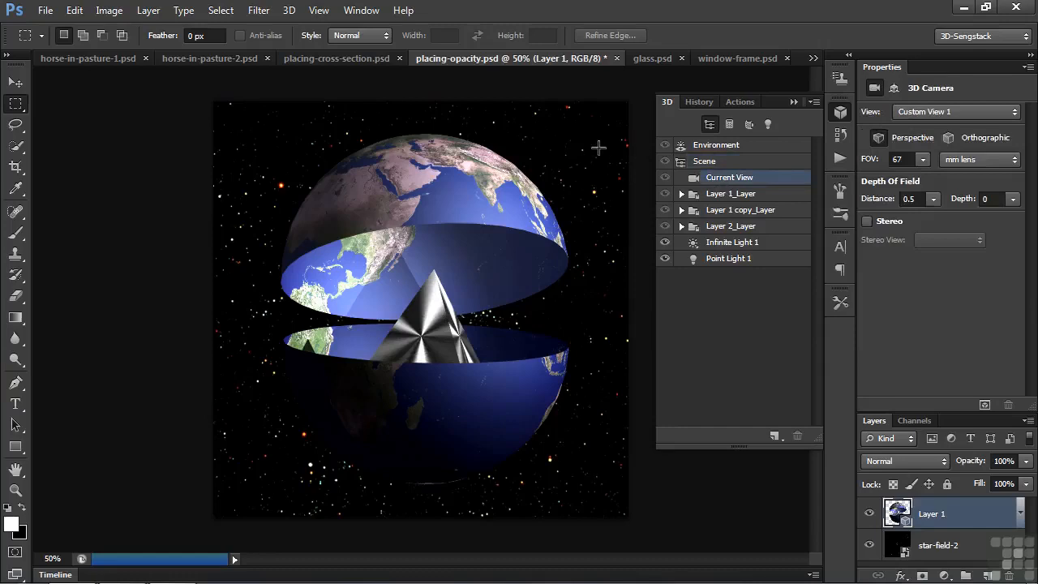
{"action": "left_click", "coordinate": [15, 82]}
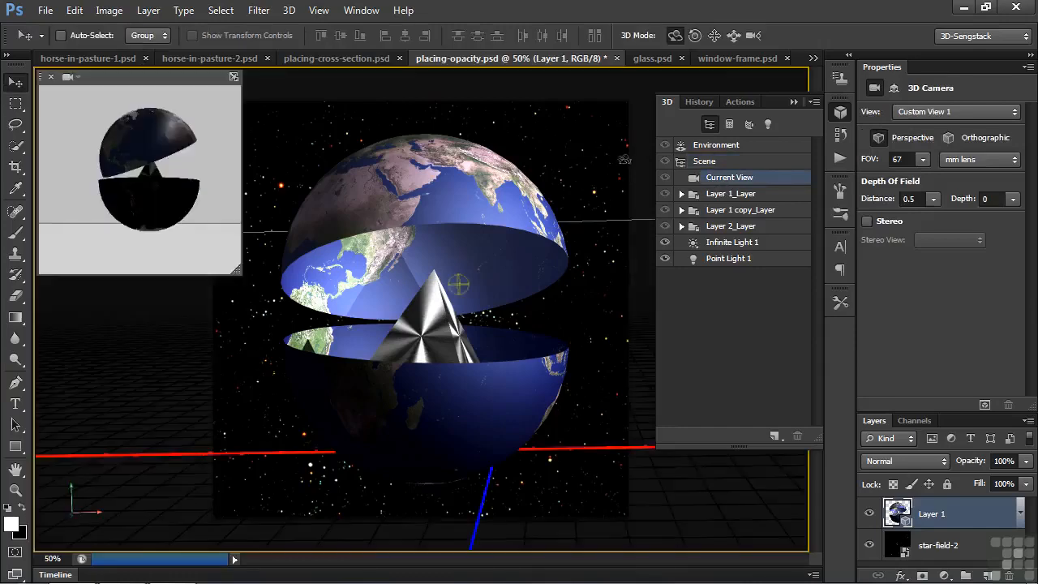
{"action": "mouse_move", "coordinate": [599, 174]}
{"action": "left_mouse_down"}
{"action": "mouse_move", "coordinate": [574, 280]}
{"action": "mouse_move", "coordinate": [589, 113]}
{"action": "mouse_move", "coordinate": [595, 162]}
{"action": "left_mouse_up"}
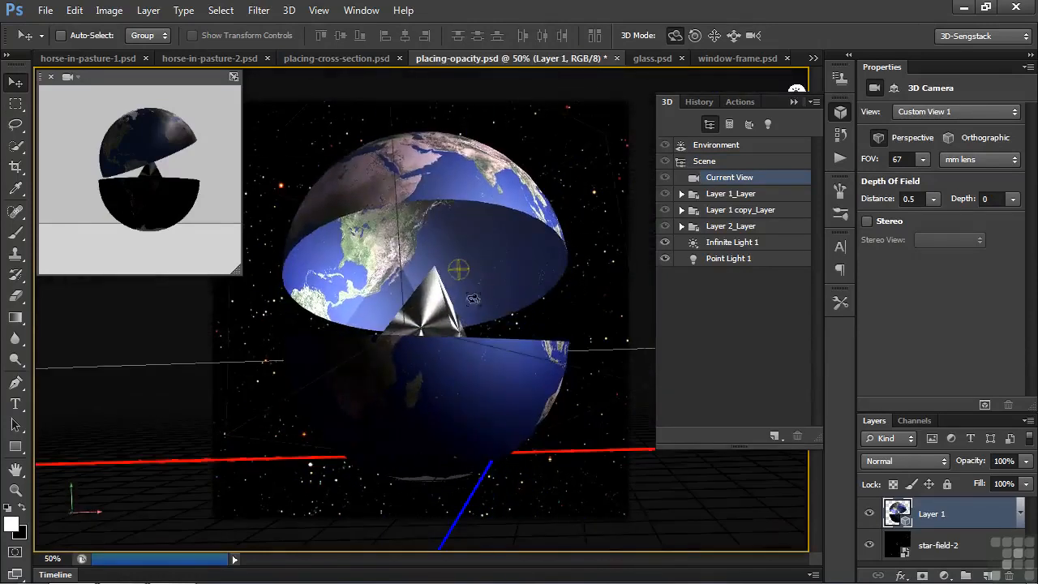
Step: View the glass model in glass.psd and orbit the camera around the shuttle in space-shuttle.psd
{"action": "left_click", "coordinate": [657, 59]}
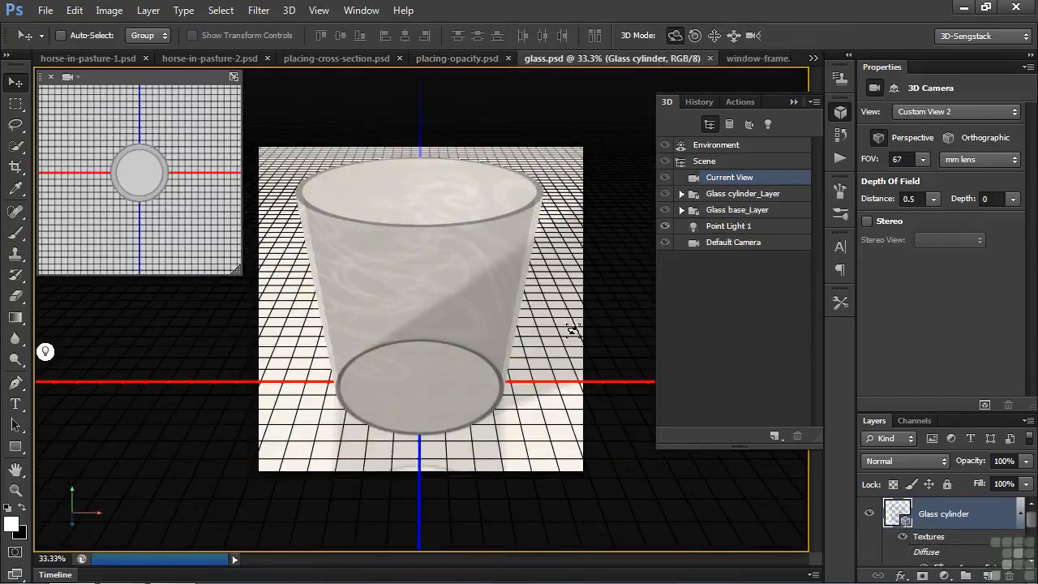
{"action": "left_click", "coordinate": [742, 59]}
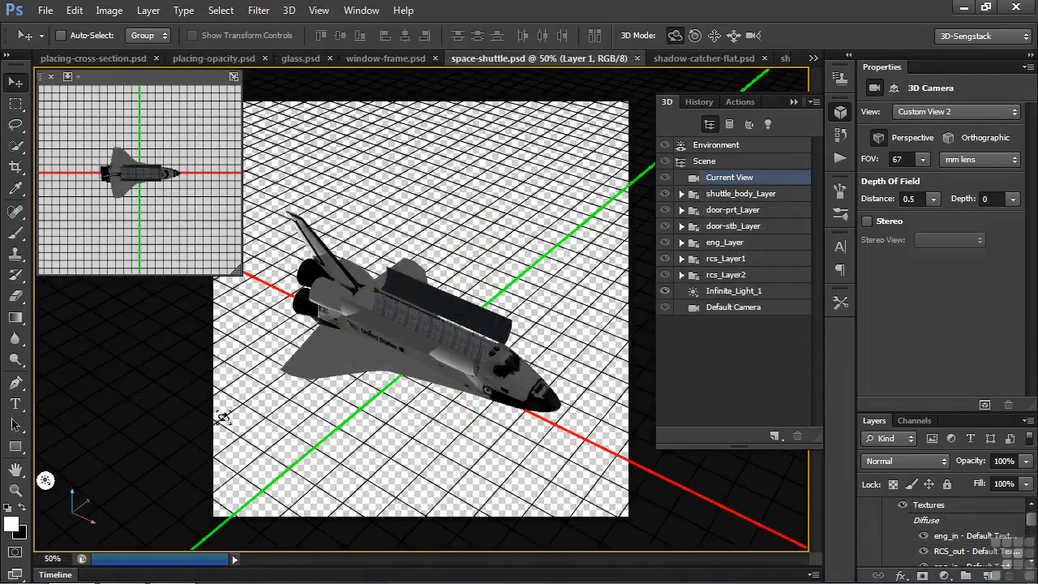
{"action": "mouse_move", "coordinate": [235, 441]}
{"action": "left_mouse_down"}
{"action": "mouse_move", "coordinate": [206, 397]}
{"action": "mouse_move", "coordinate": [253, 428]}
{"action": "mouse_move", "coordinate": [232, 441]}
{"action": "left_mouse_up"}
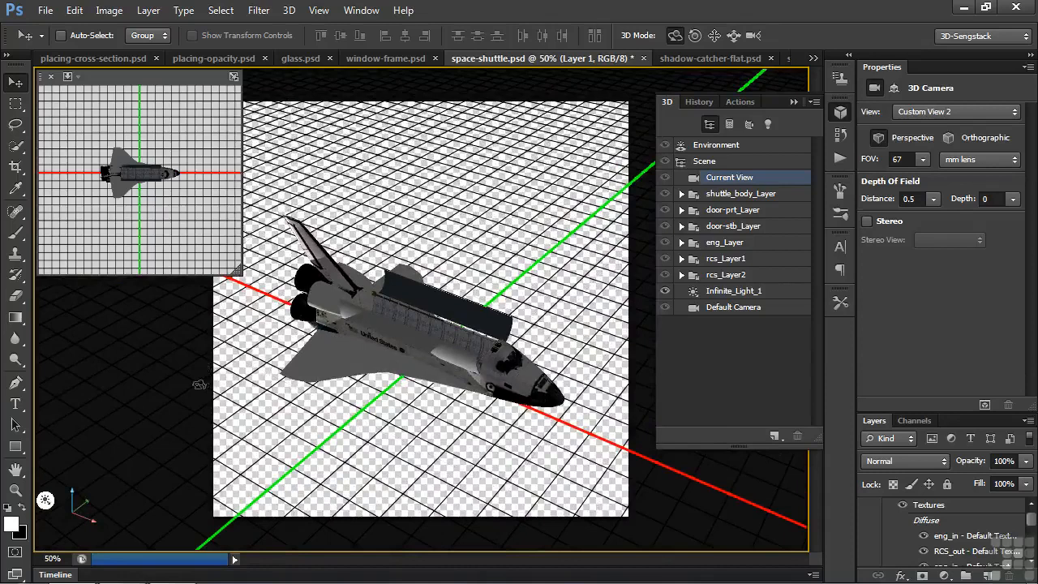
{"action": "left_click_drag", "start_coordinate": [197, 390], "coordinate": [192, 383]}
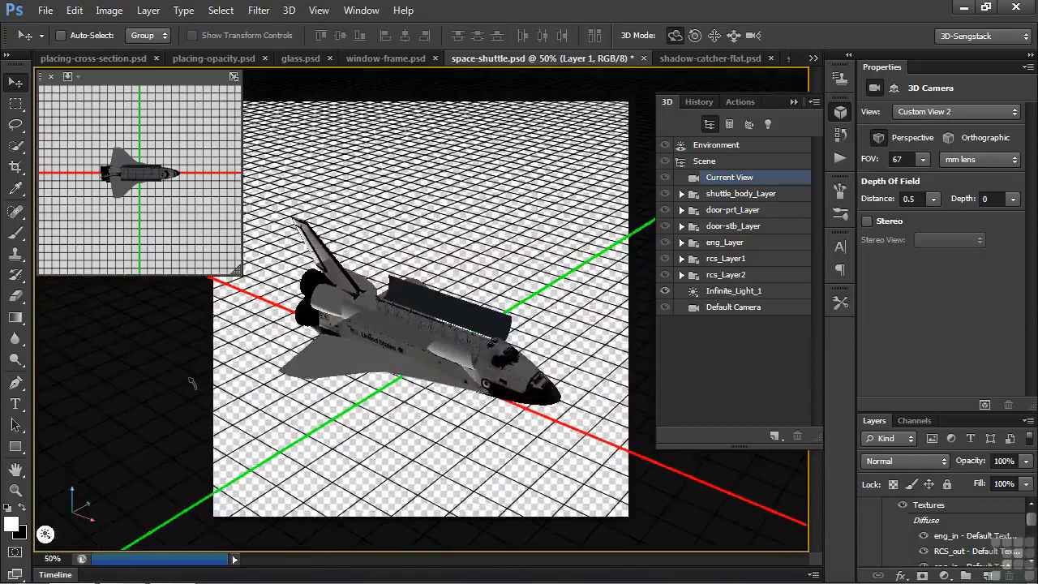
{"action": "key", "text": "ctrl+Tab"}
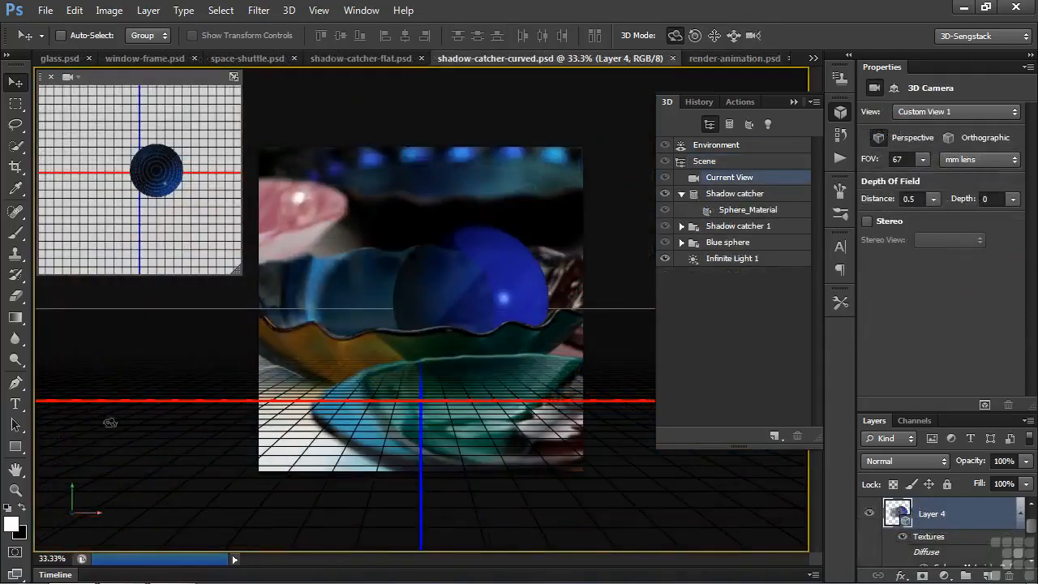
Step: Select the blue sphere in shadow-catcher-curved.psd and move it downward over the bowl
{"action": "left_click", "coordinate": [512, 262]}
{"action": "left_click_drag", "start_coordinate": [511, 264], "coordinate": [501, 308]}
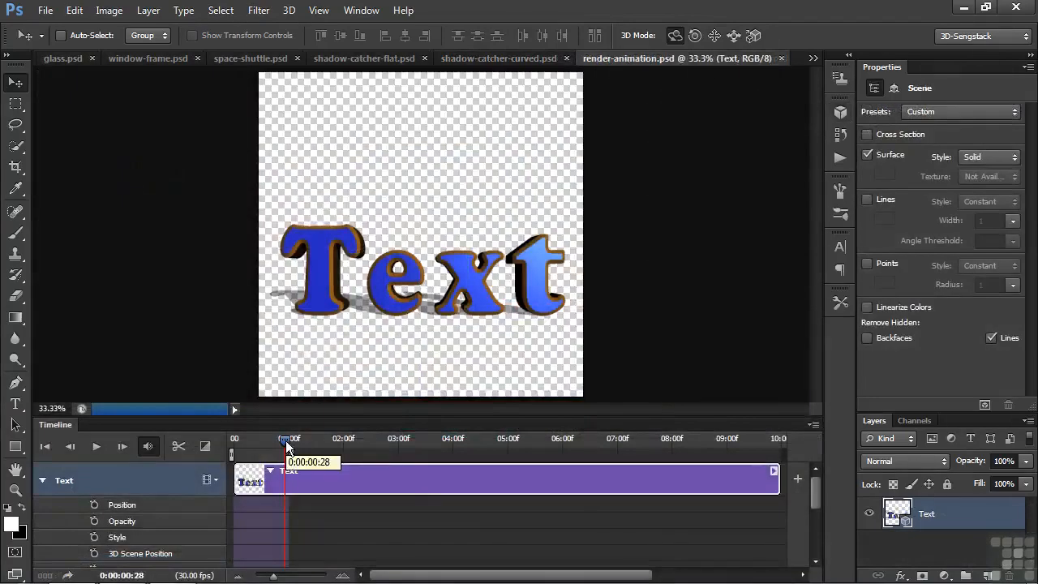
Step: Scrub the timelines of render-animation.psd and globe-rotation.psd to preview the text and globe animations
{"action": "left_click_drag", "start_coordinate": [285, 440], "coordinate": [240, 445]}
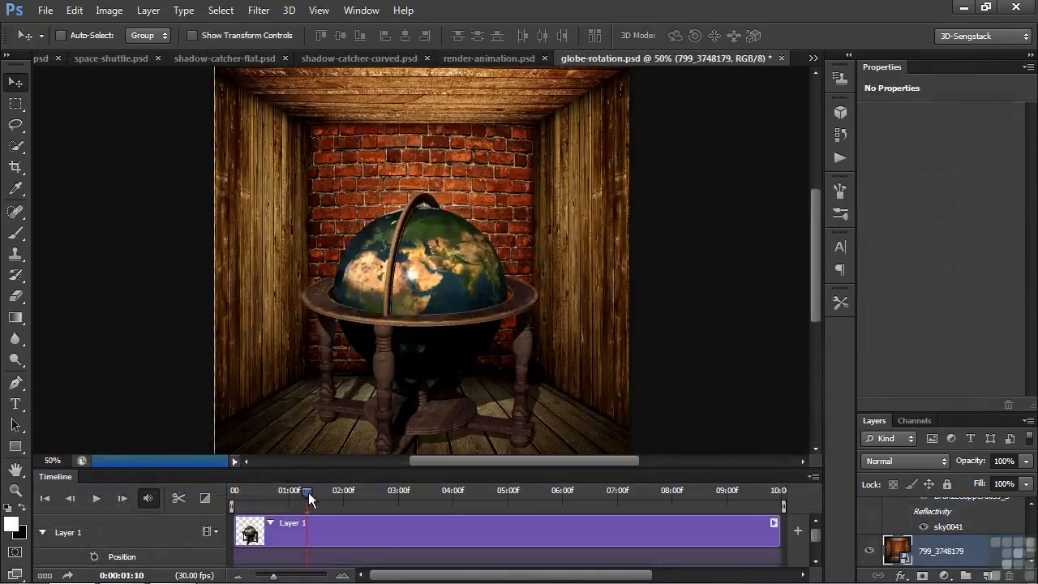
{"action": "mouse_move", "coordinate": [310, 493]}
{"action": "left_mouse_down"}
{"action": "mouse_move", "coordinate": [234, 496]}
{"action": "mouse_move", "coordinate": [393, 488]}
{"action": "mouse_move", "coordinate": [245, 501]}
{"action": "mouse_move", "coordinate": [306, 506]}
{"action": "left_mouse_up"}
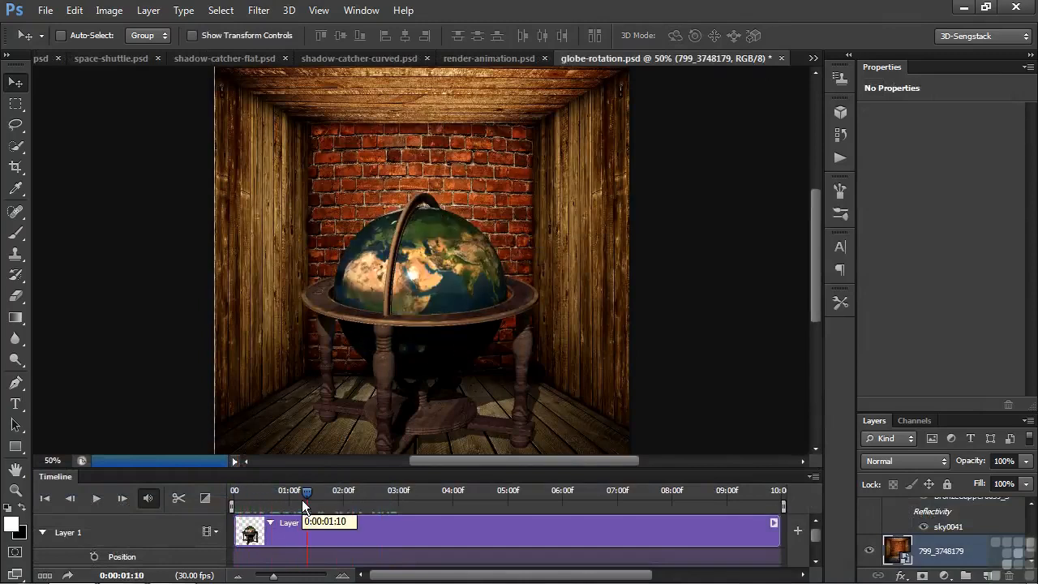